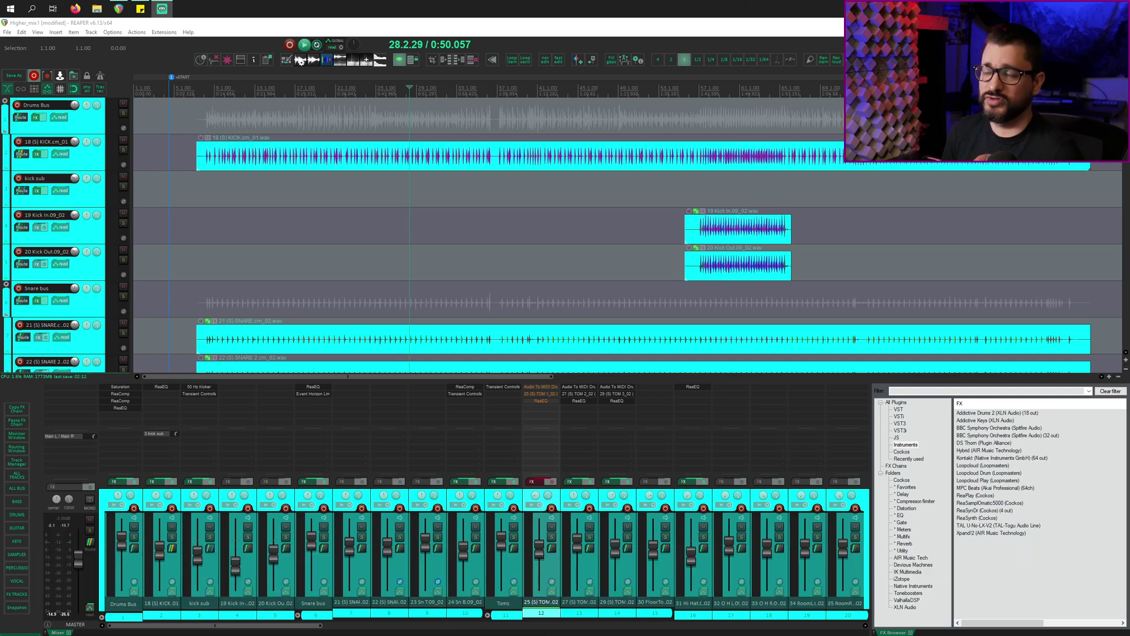
# - Scroll the arrange view down past the kick and snare tracks to reveal the TOM tracks
pyautogui.scroll(-5, 306, 272)
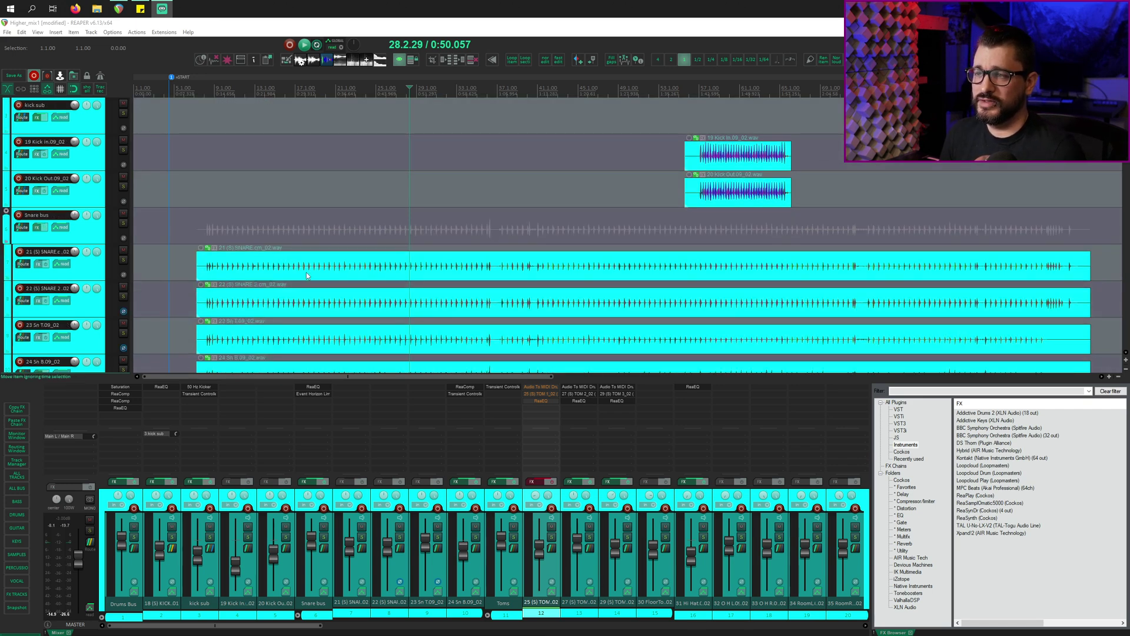
pyautogui.scroll(-3, 353, 212)
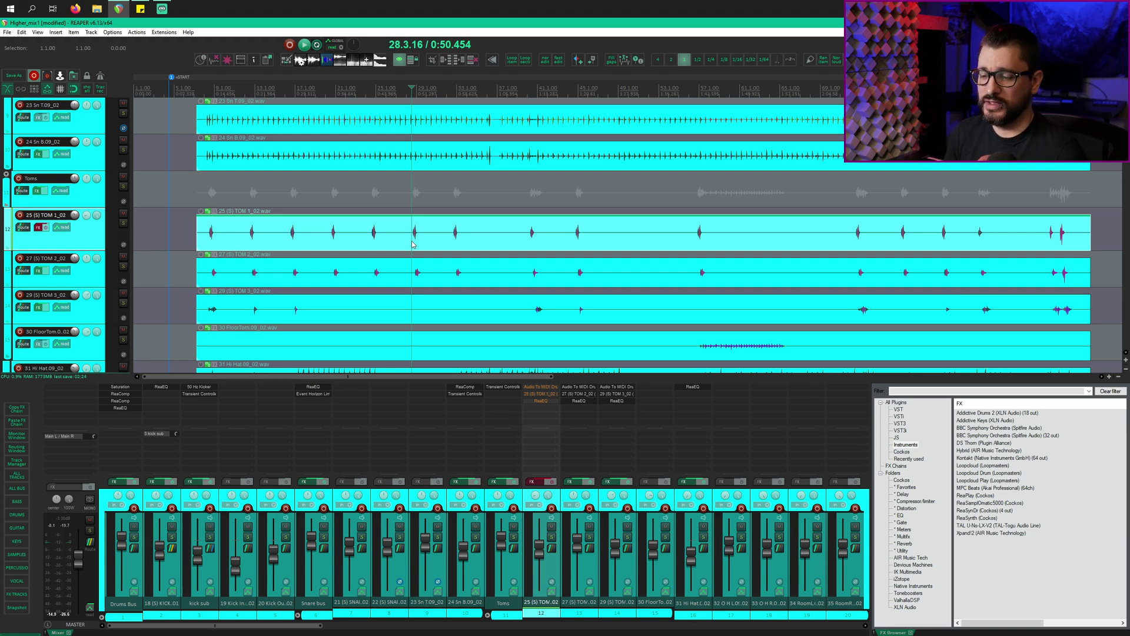
# - Select the TOM 1 item and audition its hits from beside a tom hit
pyautogui.scroll(6, 421, 250)
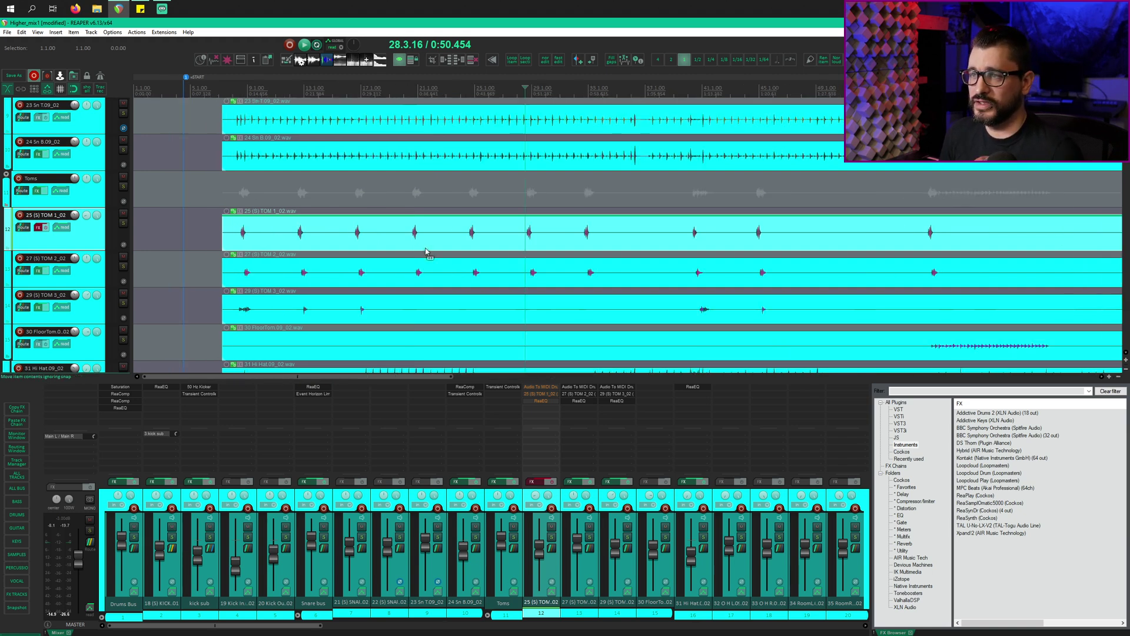
pyautogui.click(629, 244)
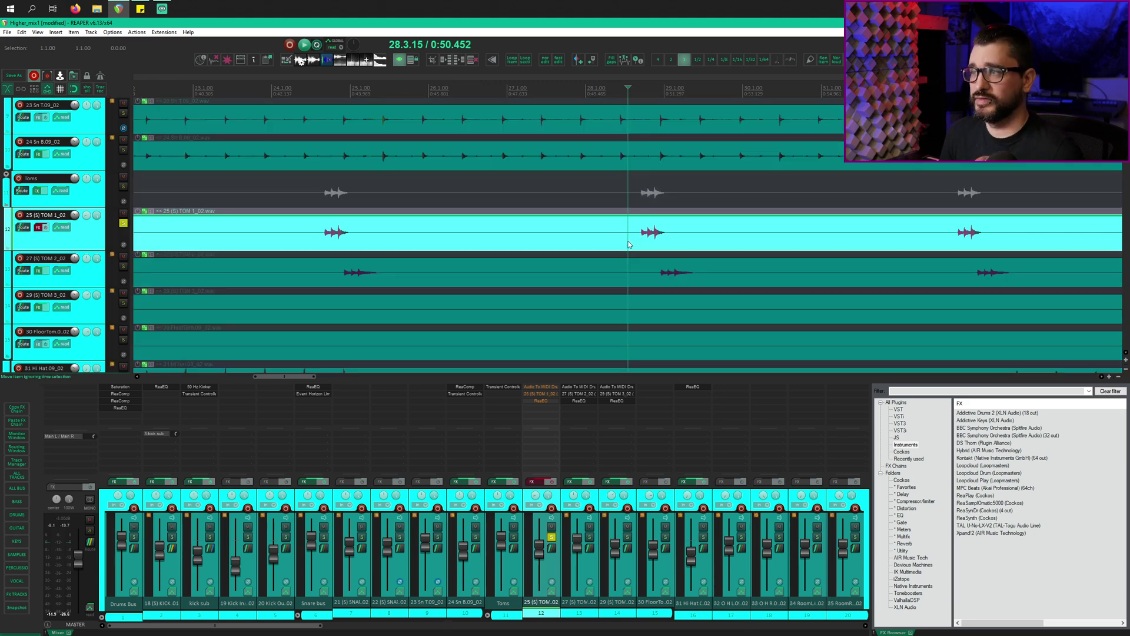
pyautogui.press('space')
pyautogui.click(636, 245)
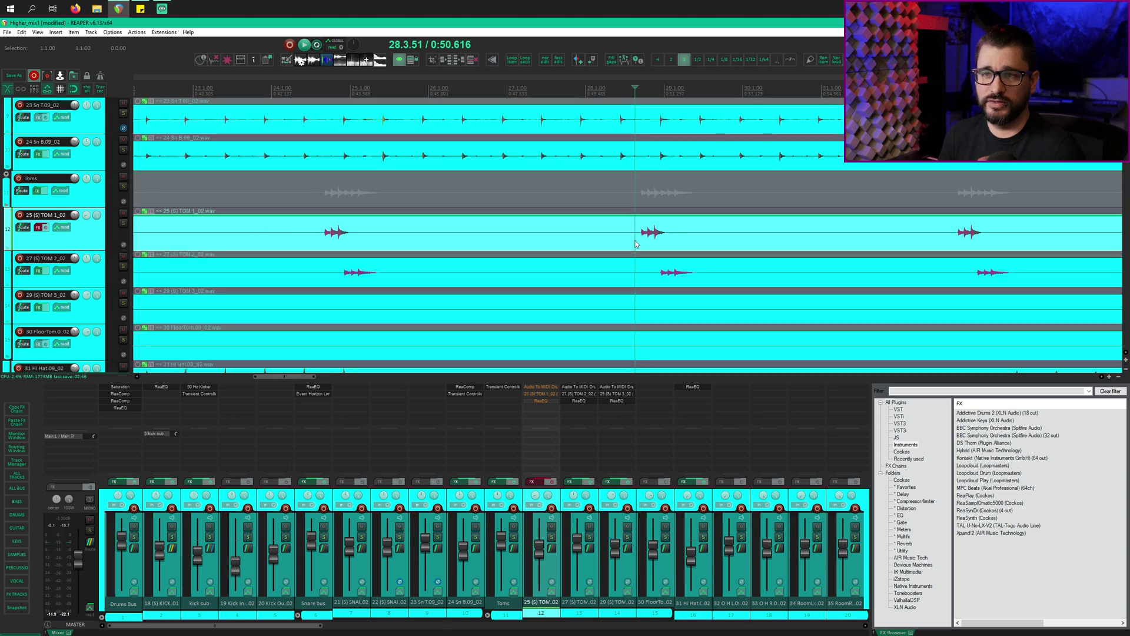
pyautogui.moveTo(636, 244); pyautogui.dragTo(636, 245)
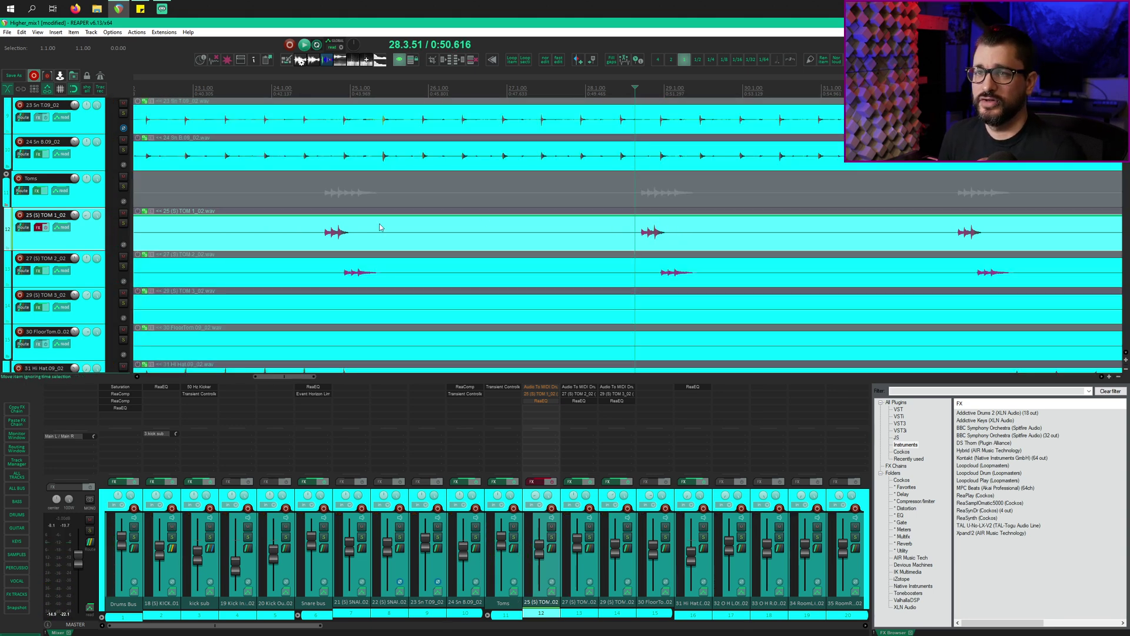
# - Re-enable TOM 1's effects, solo it, and play back from the first and next tom hits
pyautogui.scroll(1, 330, 253)
pyautogui.click(46, 264)
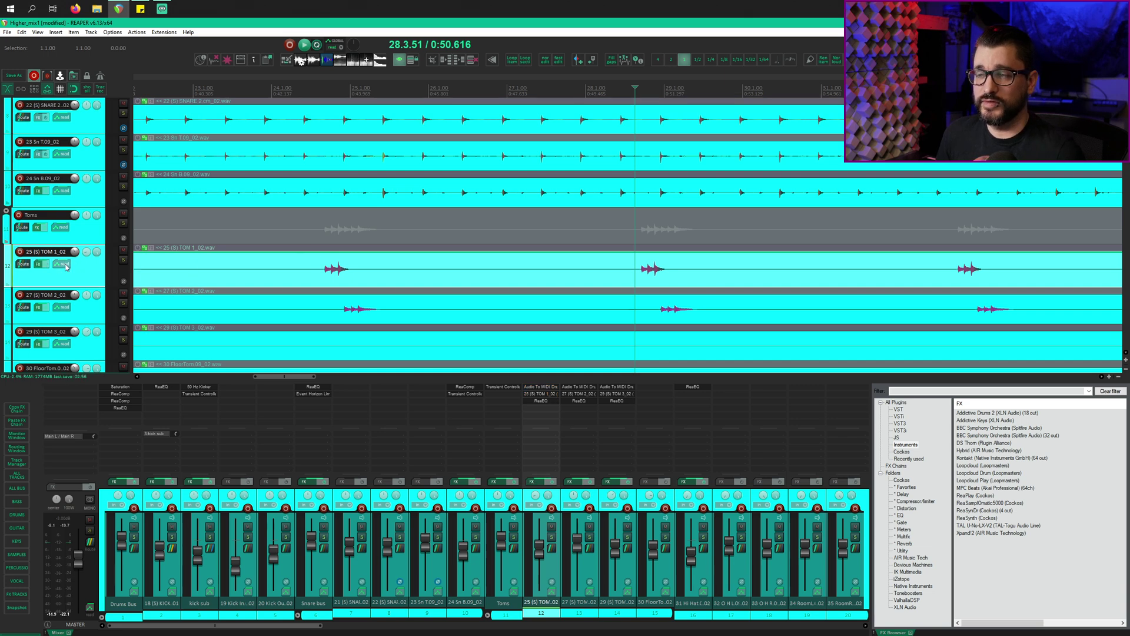
pyautogui.click(123, 260)
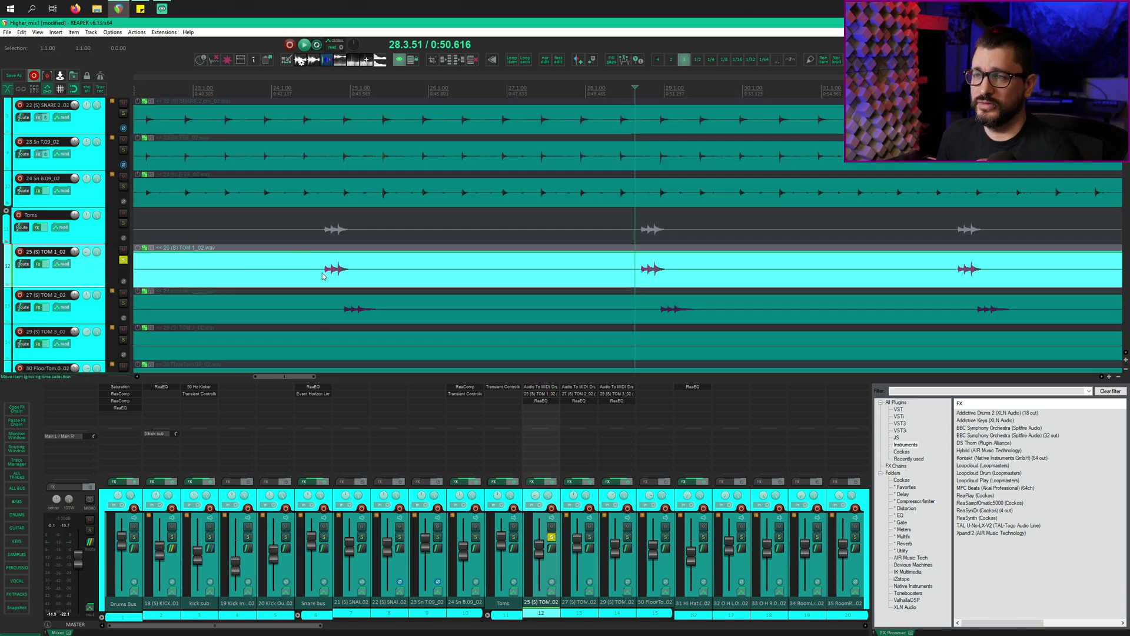
pyautogui.click(318, 279)
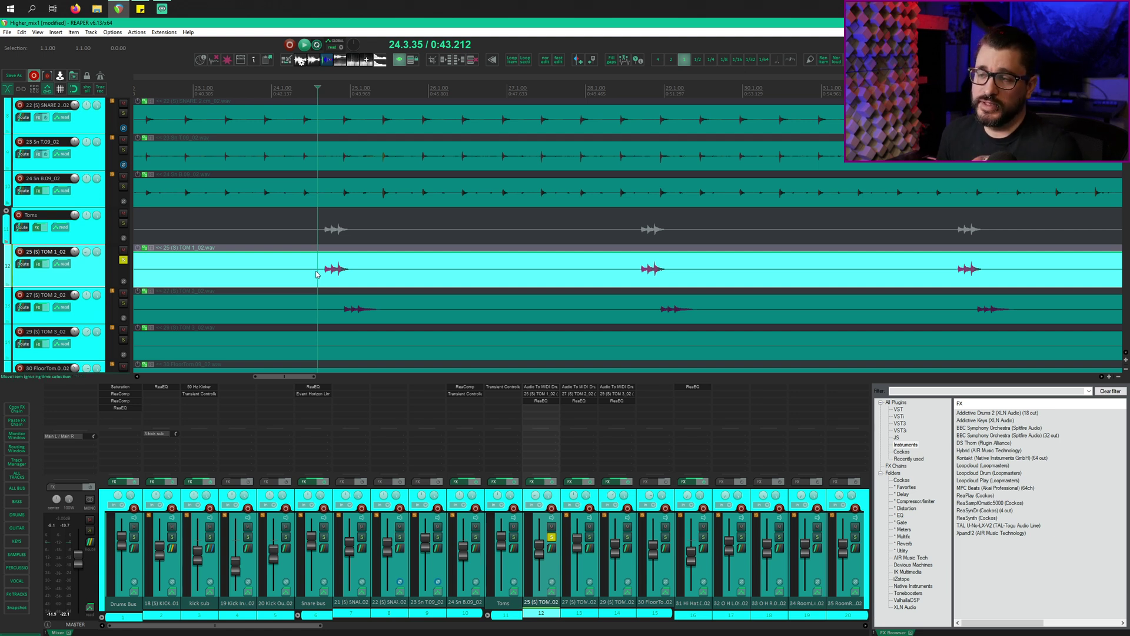
pyautogui.press('space')
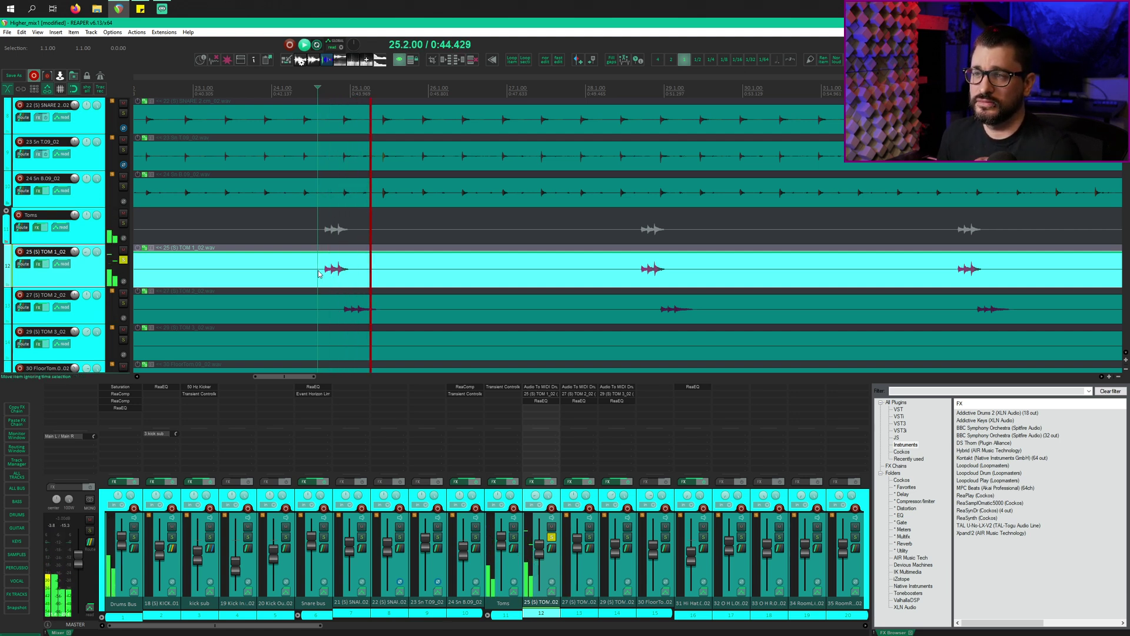
pyautogui.press('space')
pyautogui.click(639, 281)
pyautogui.press('space')
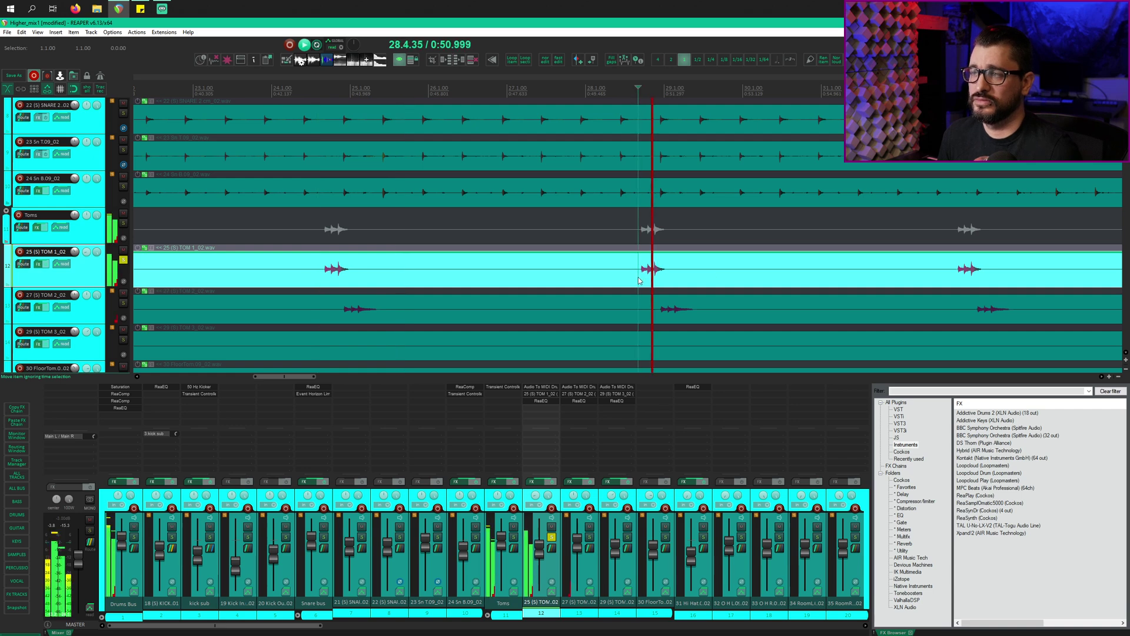
pyautogui.press('space')
pyautogui.scroll(-3, 308, 292)
pyautogui.keyDown('shift'); pyautogui.click(308, 293); pyautogui.keyUp('shift')
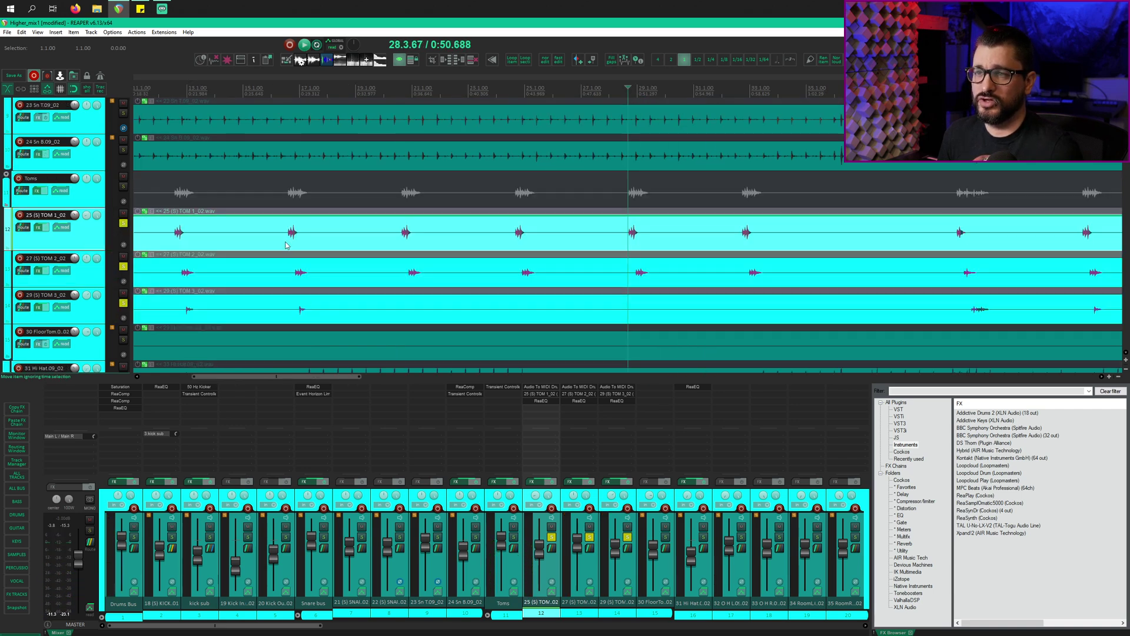
pyautogui.click(287, 248)
pyautogui.scroll(3, 289, 255)
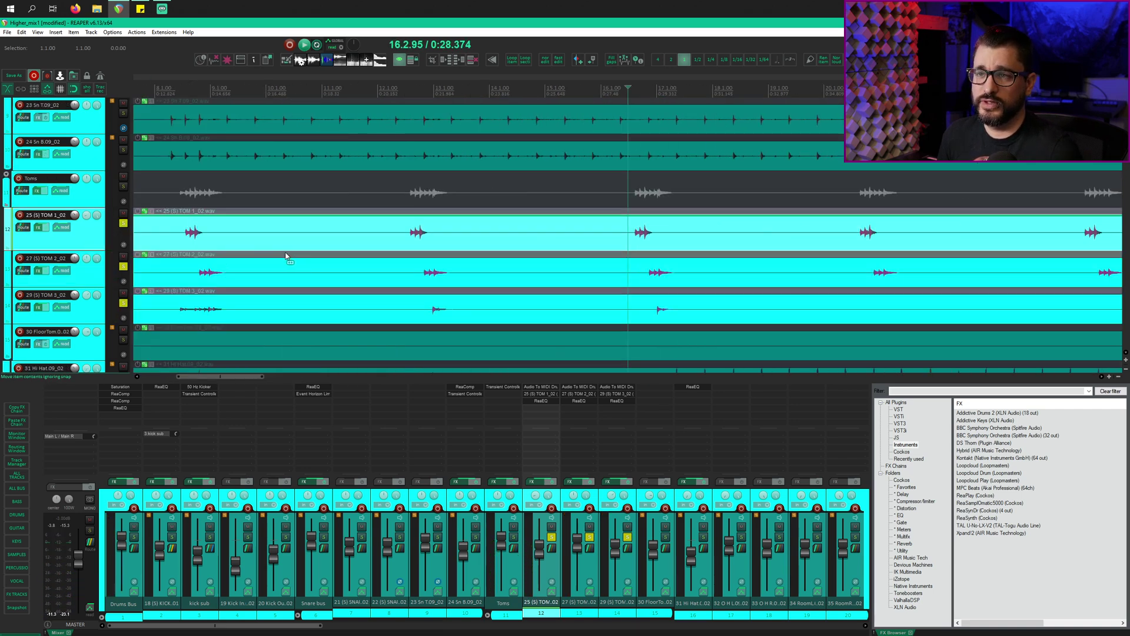
pyautogui.click(46, 228)
pyautogui.click(46, 271)
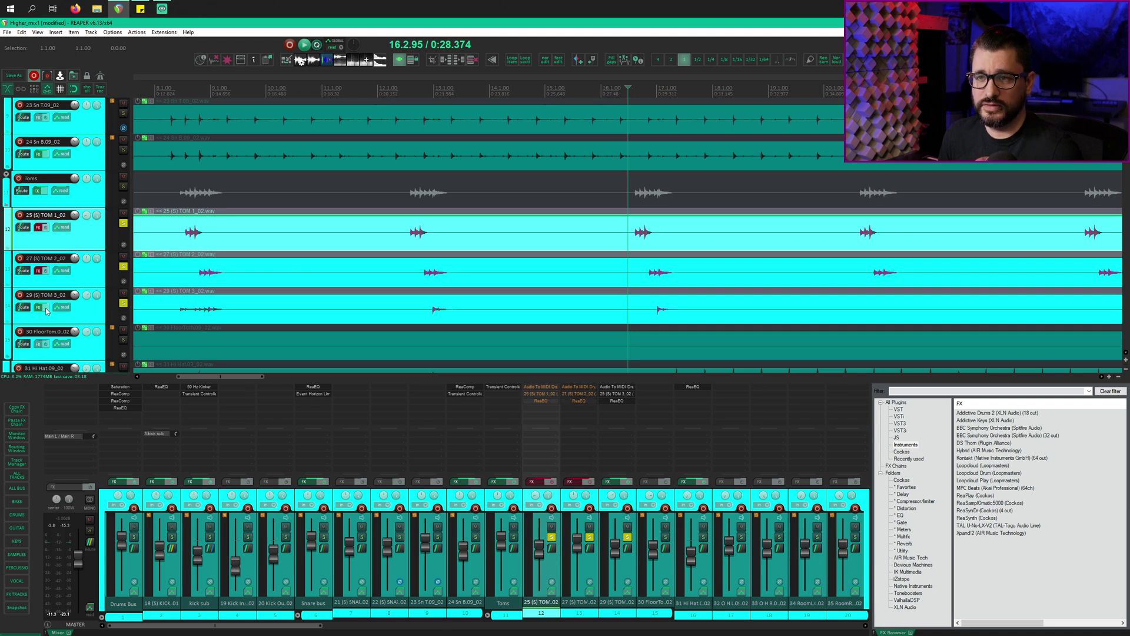
pyautogui.click(39, 307)
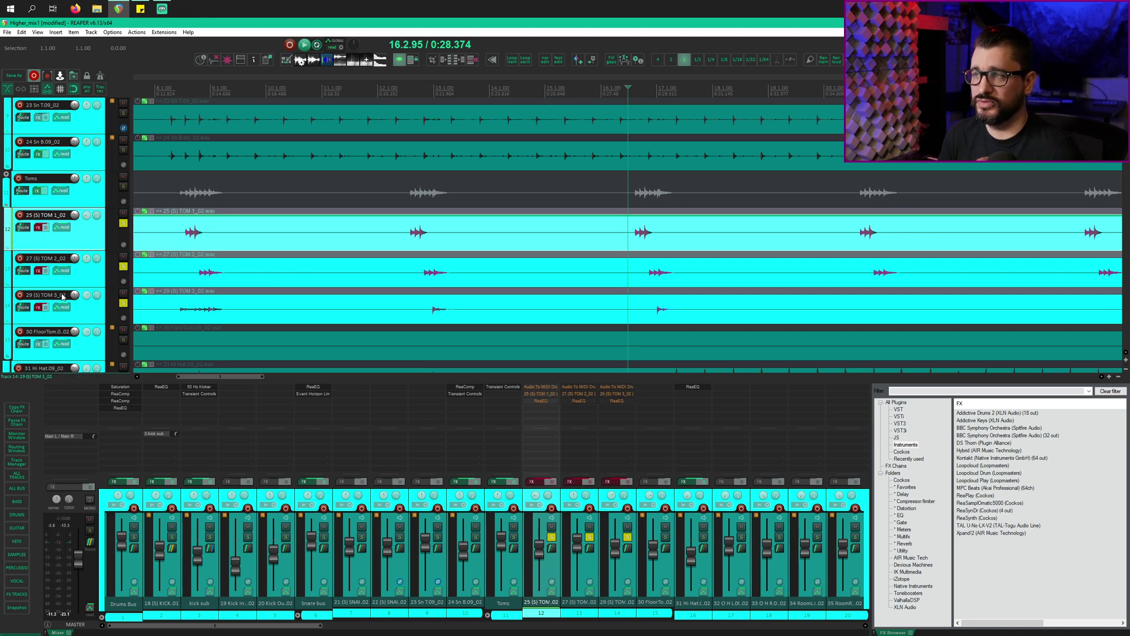
pyautogui.press('space')
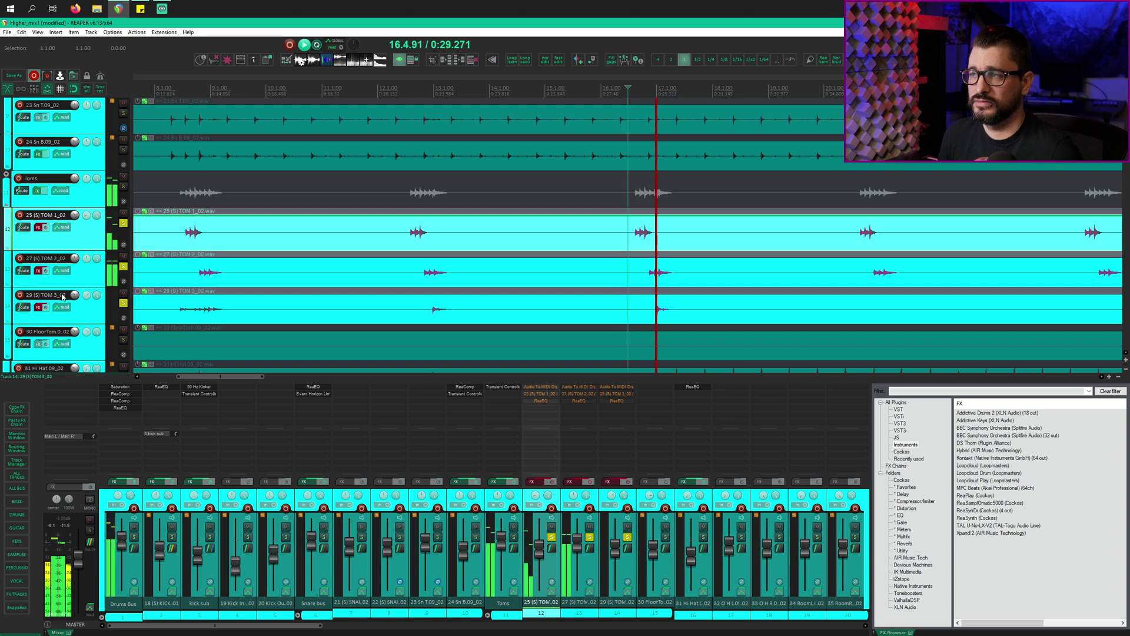
pyautogui.press('space')
pyautogui.click(45, 308)
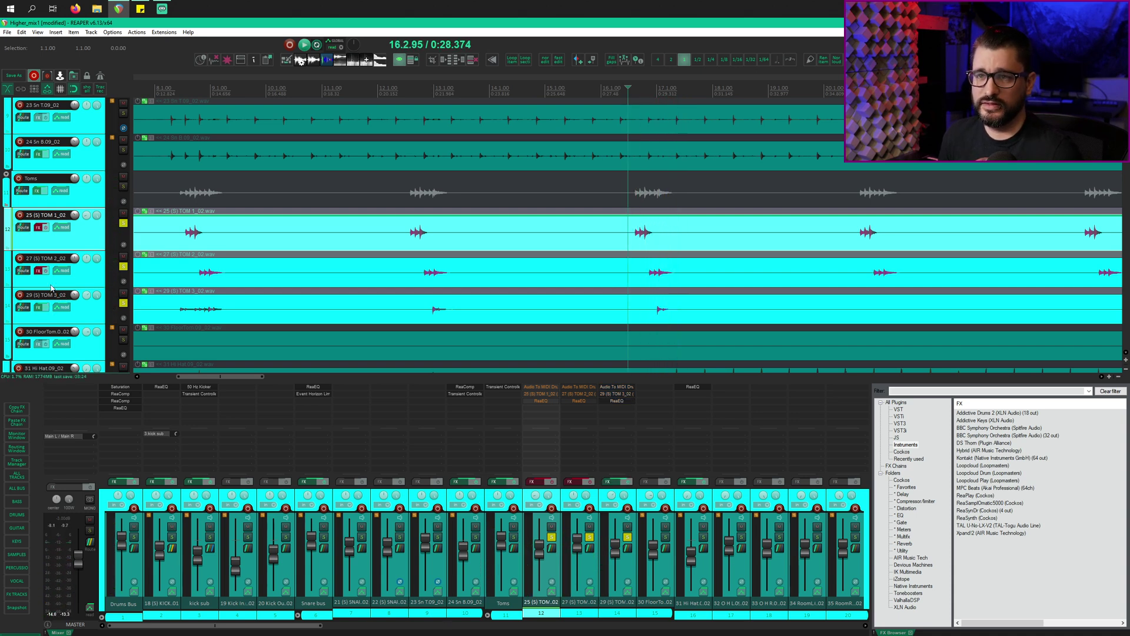
pyautogui.click(45, 272)
pyautogui.click(45, 228)
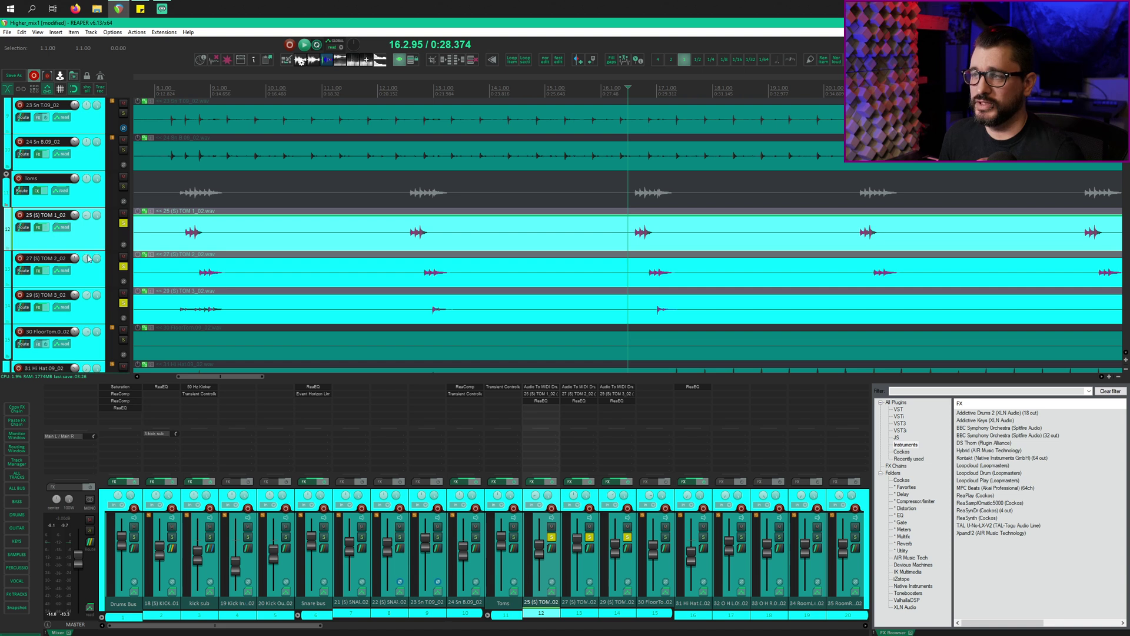
pyautogui.press('space')
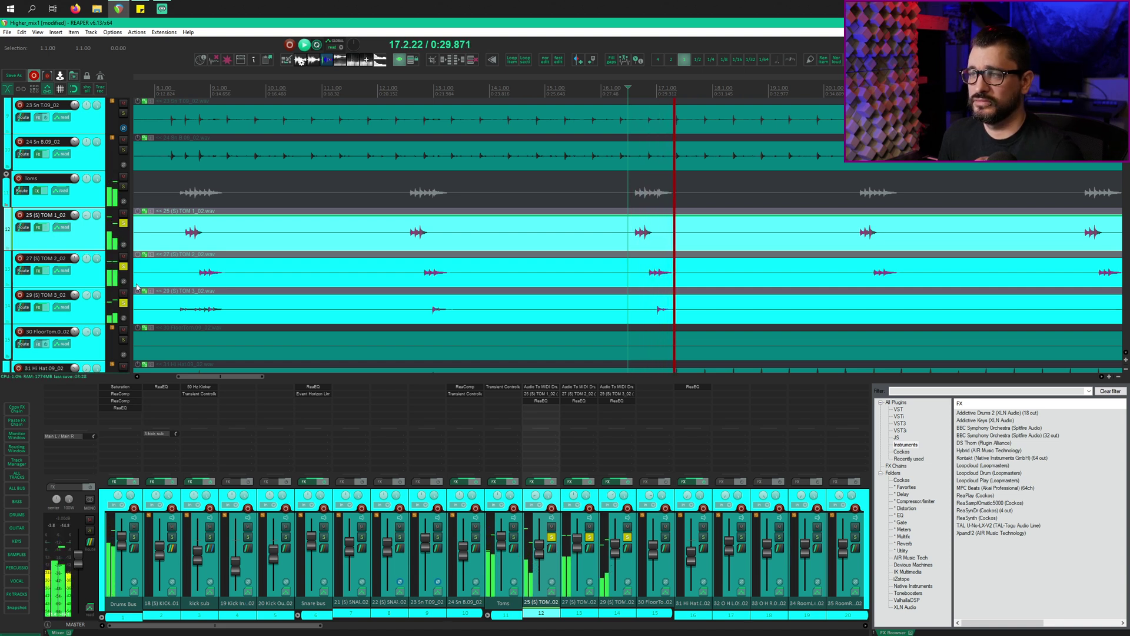
pyautogui.press('space')
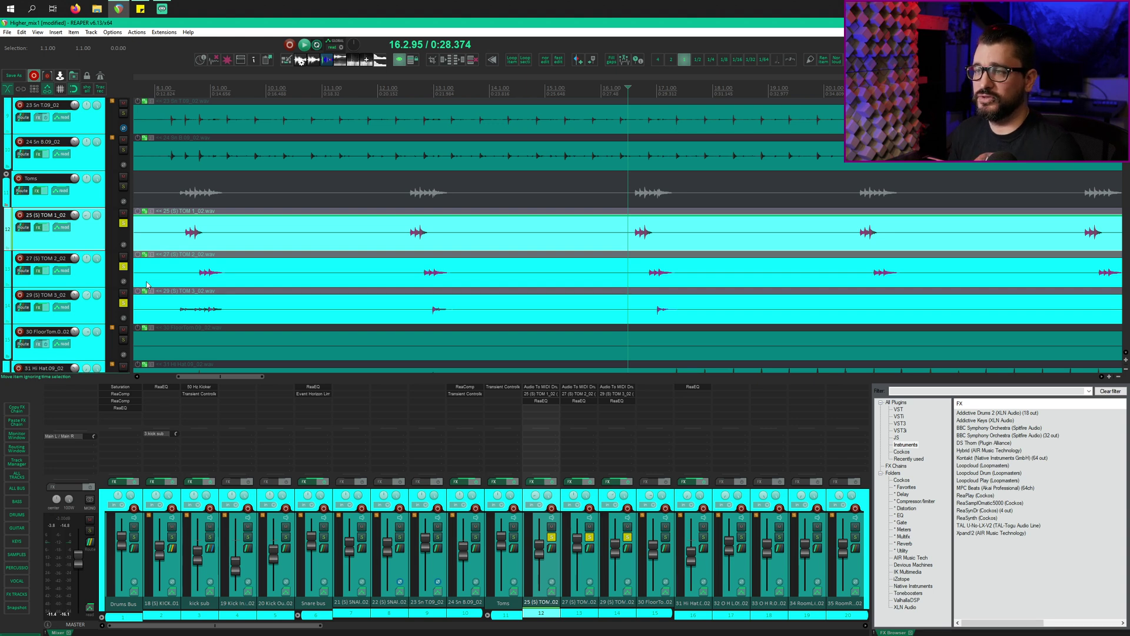
# - Scroll down to the tom tracks and select the first TOM 2 item in the later section
pyautogui.scroll(-5, 372, 277)
pyautogui.scroll(5, 373, 277)
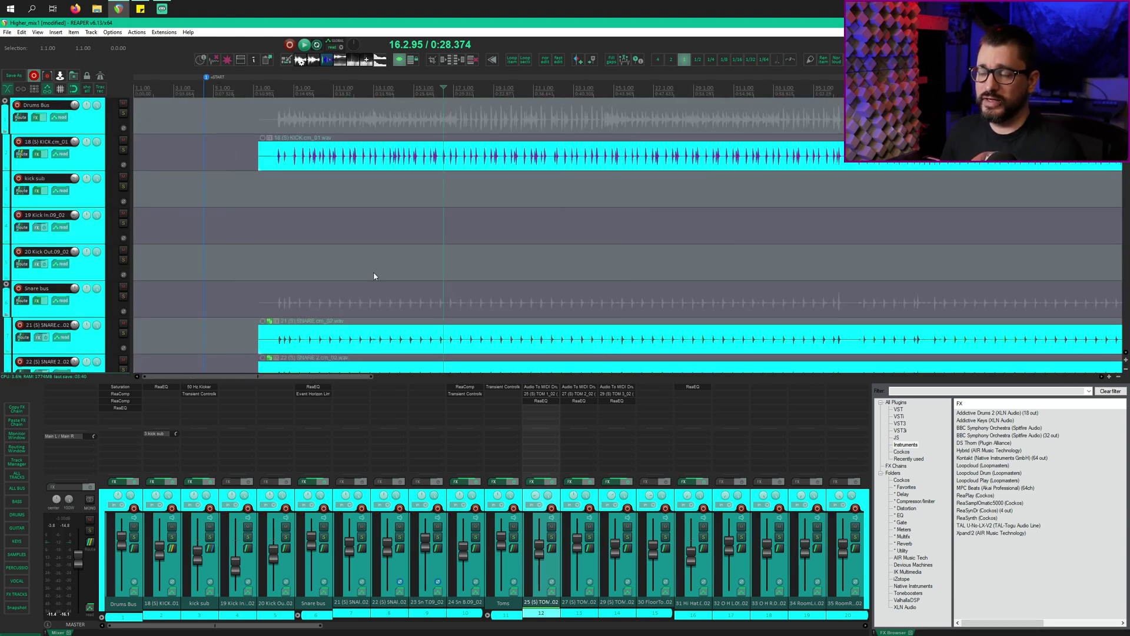
pyautogui.scroll(-2, 374, 277)
pyautogui.scroll(2, 374, 276)
pyautogui.scroll(-5, 373, 276)
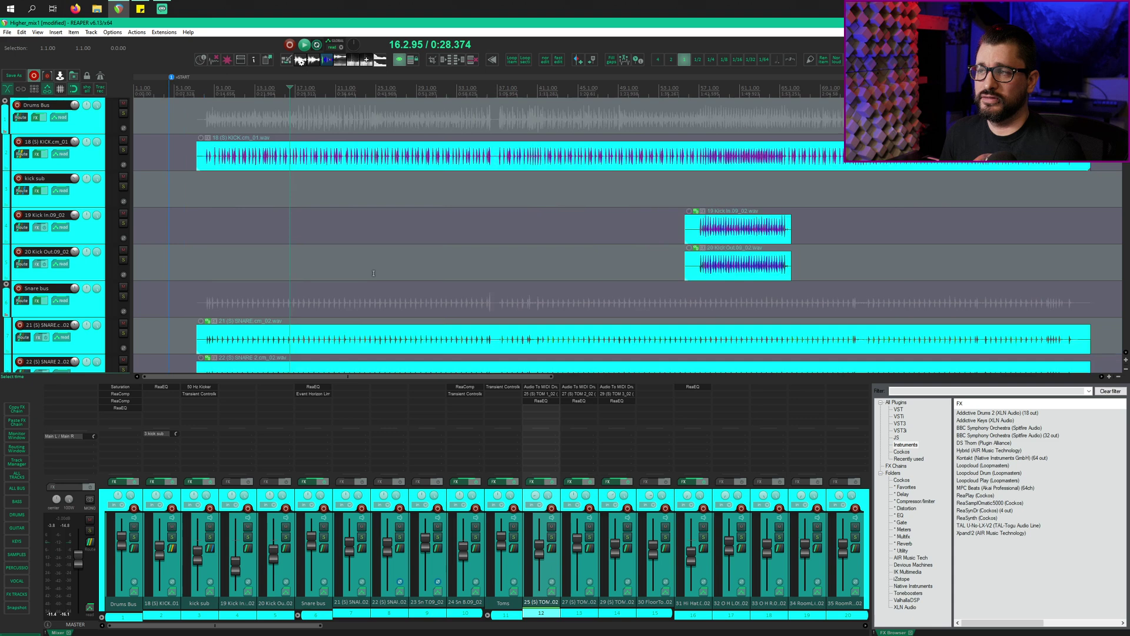
pyautogui.scroll(-2, 373, 273)
pyautogui.scroll(-7, 575, 271)
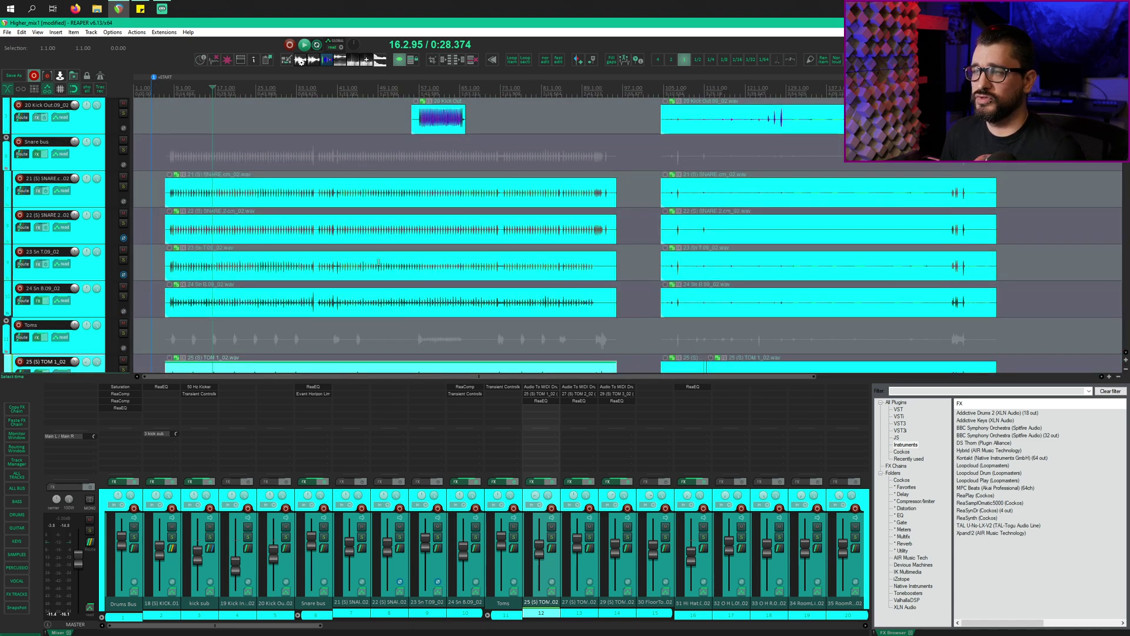
pyautogui.scroll(-3, 575, 271)
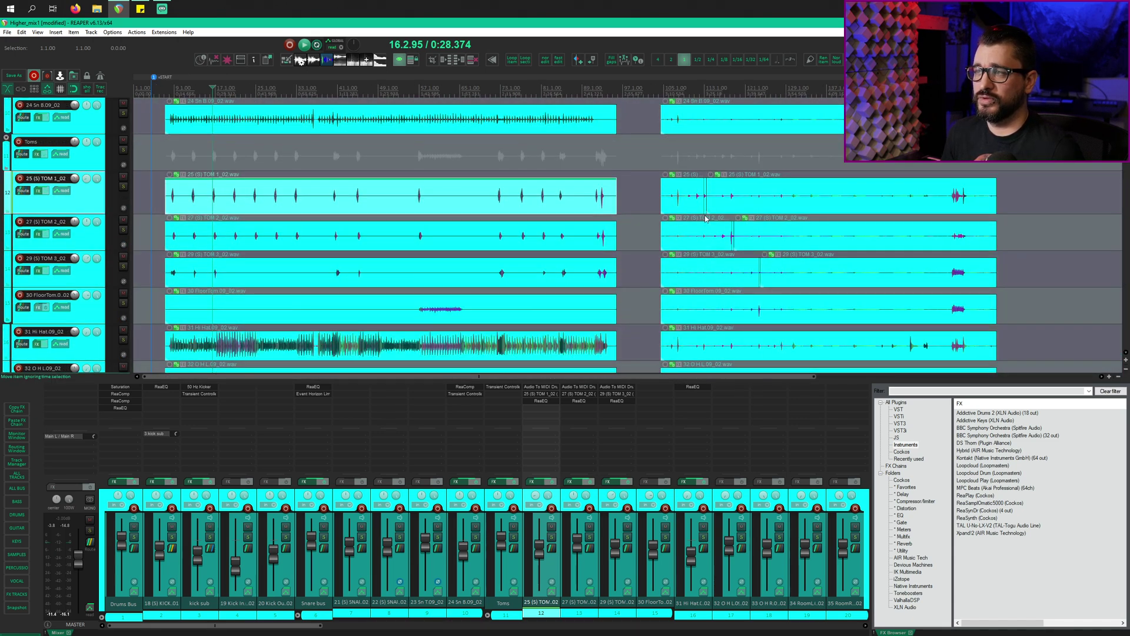
pyautogui.click(707, 239)
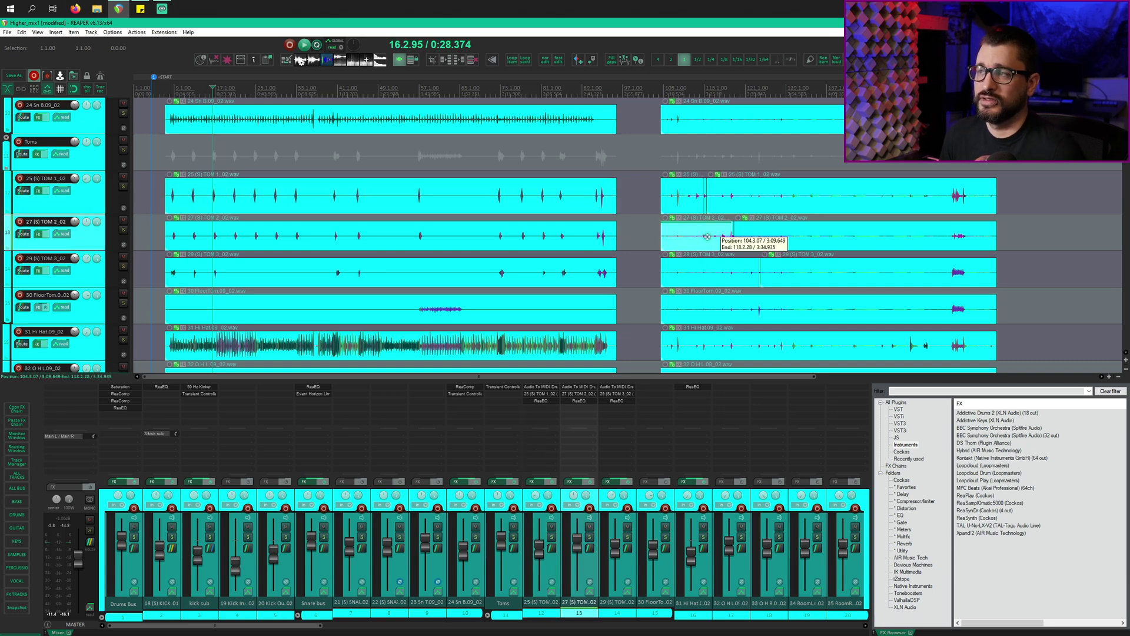
# - Scroll back up to the Kick In and Kick Out tracks at the top
pyautogui.scroll(1, 707, 256)
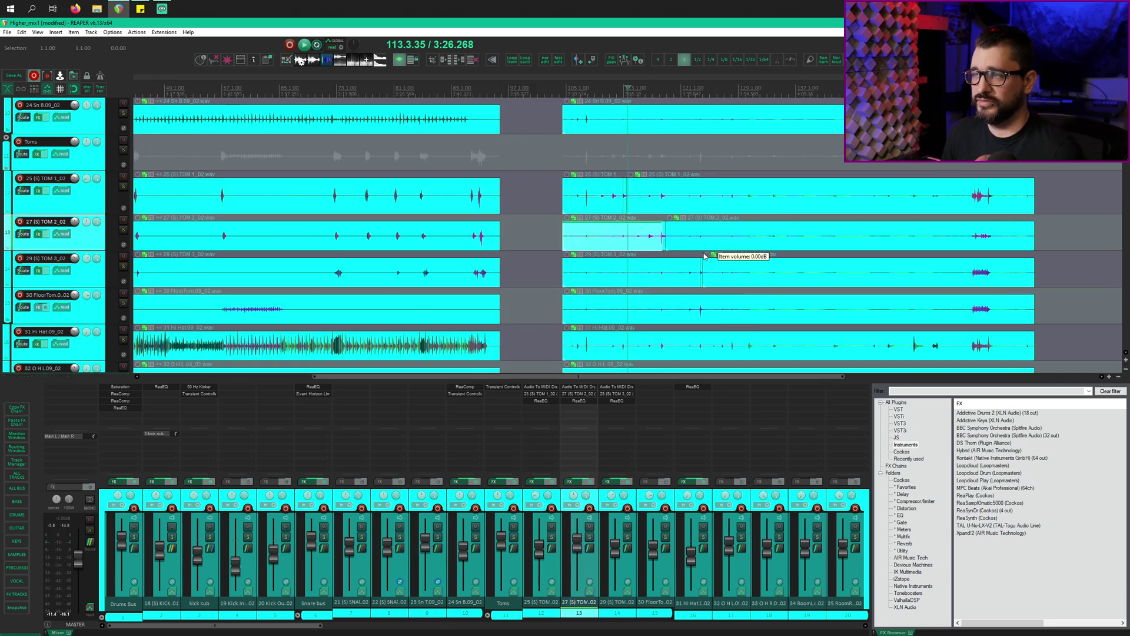
pyautogui.scroll(2, 637, 245)
pyautogui.scroll(2, 638, 245)
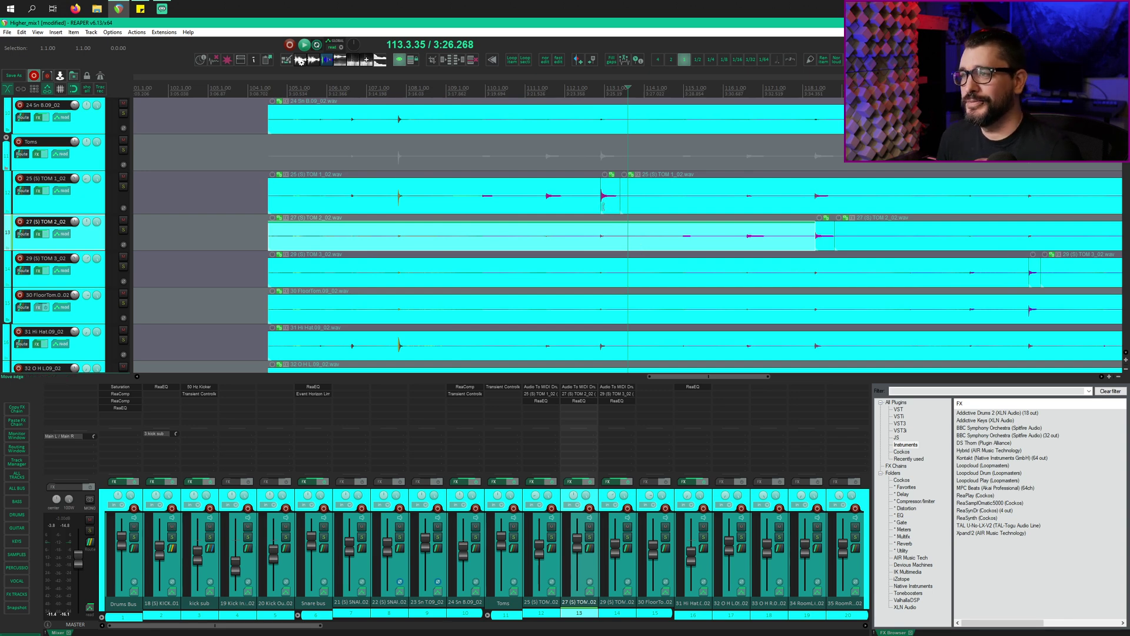
pyautogui.scroll(8, 604, 205)
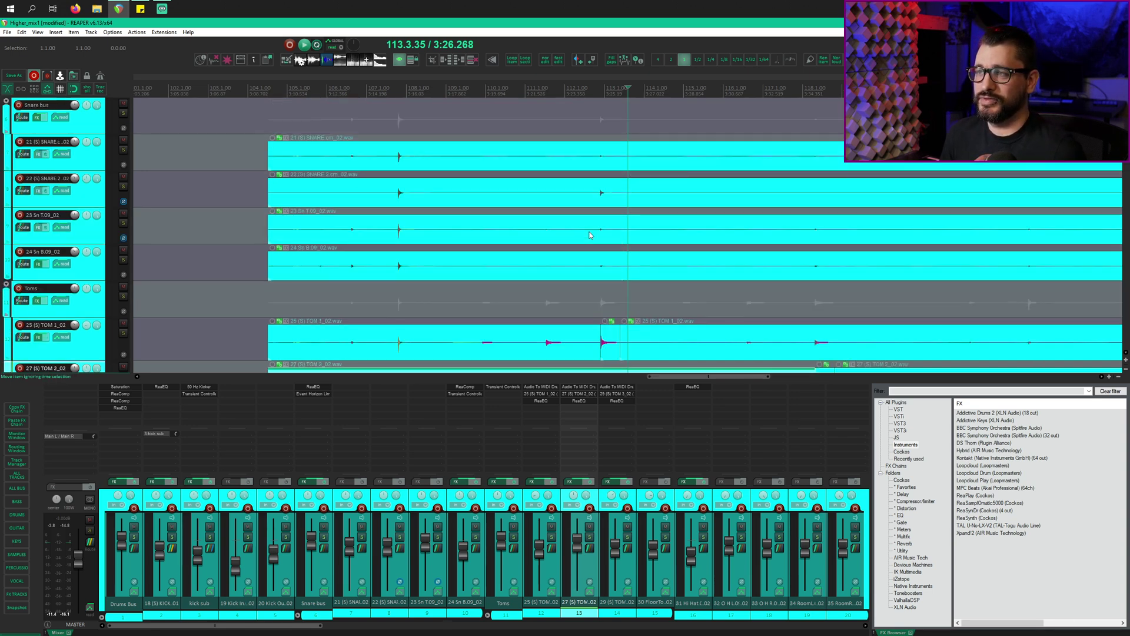
pyautogui.scroll(-5, 375, 236)
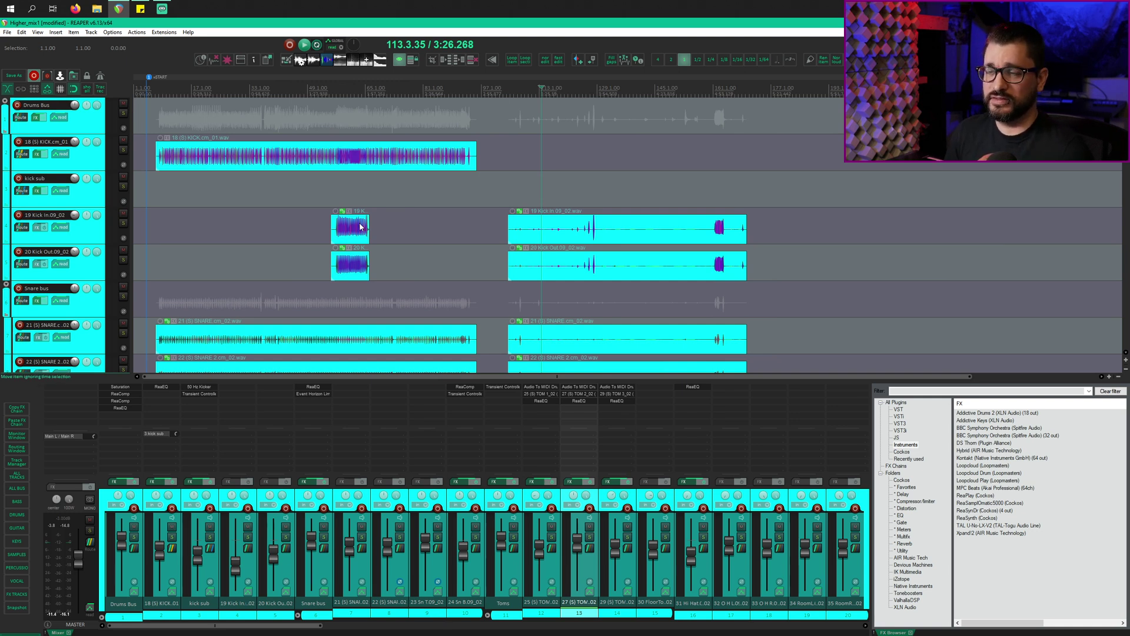
# - Select the Kick In track, the original KICK recording, then the short Kick In clip
pyautogui.click(90, 241)
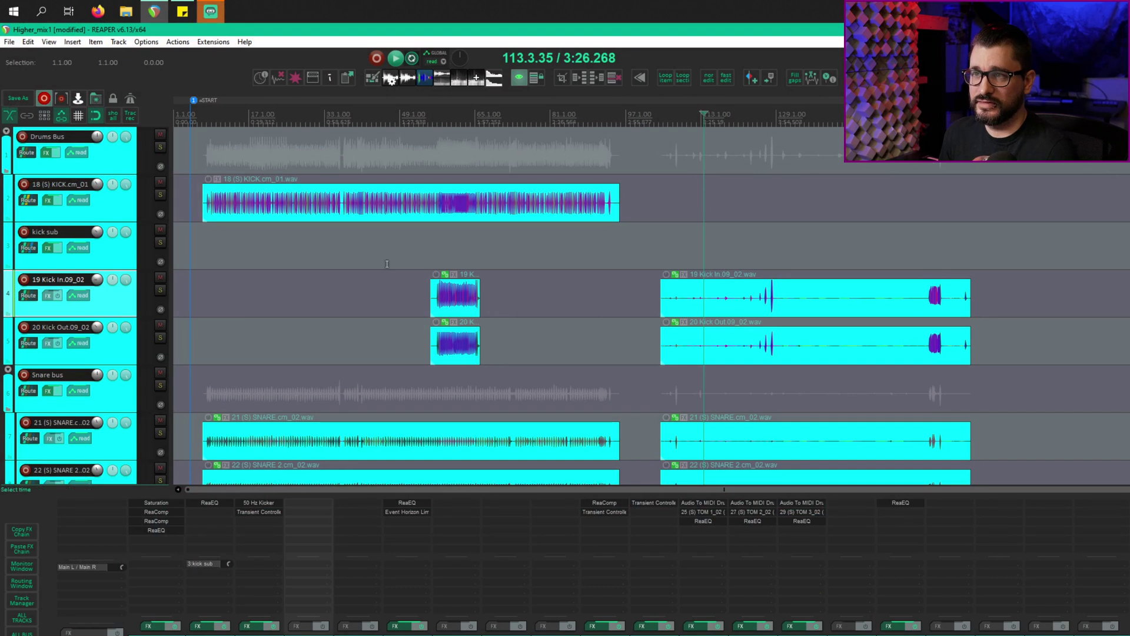
pyautogui.click(317, 203)
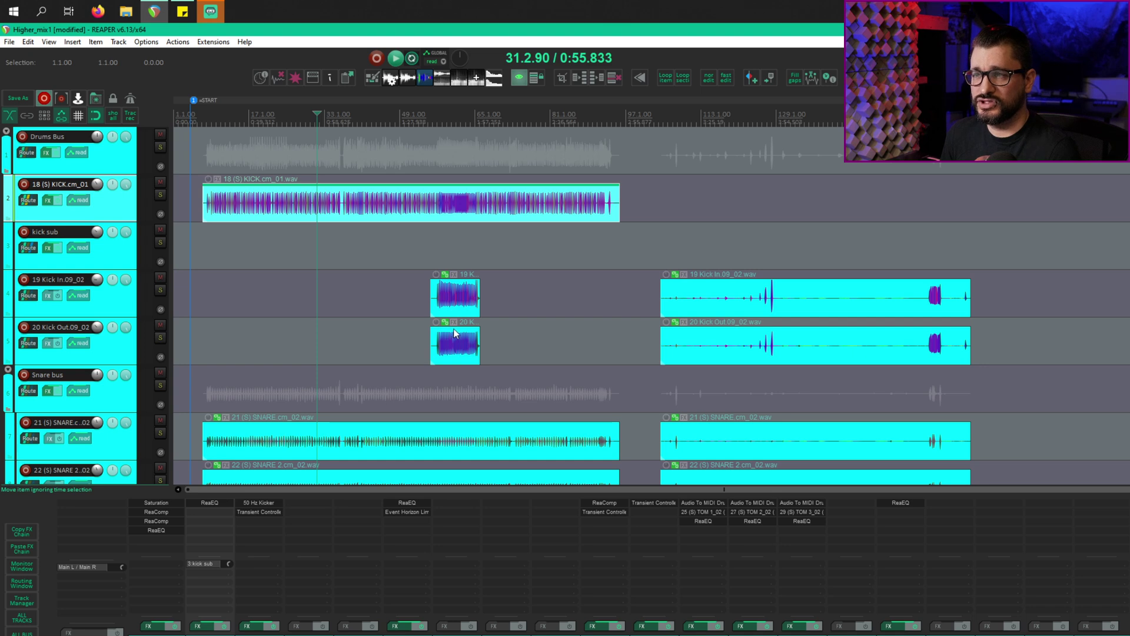
pyautogui.click(445, 306)
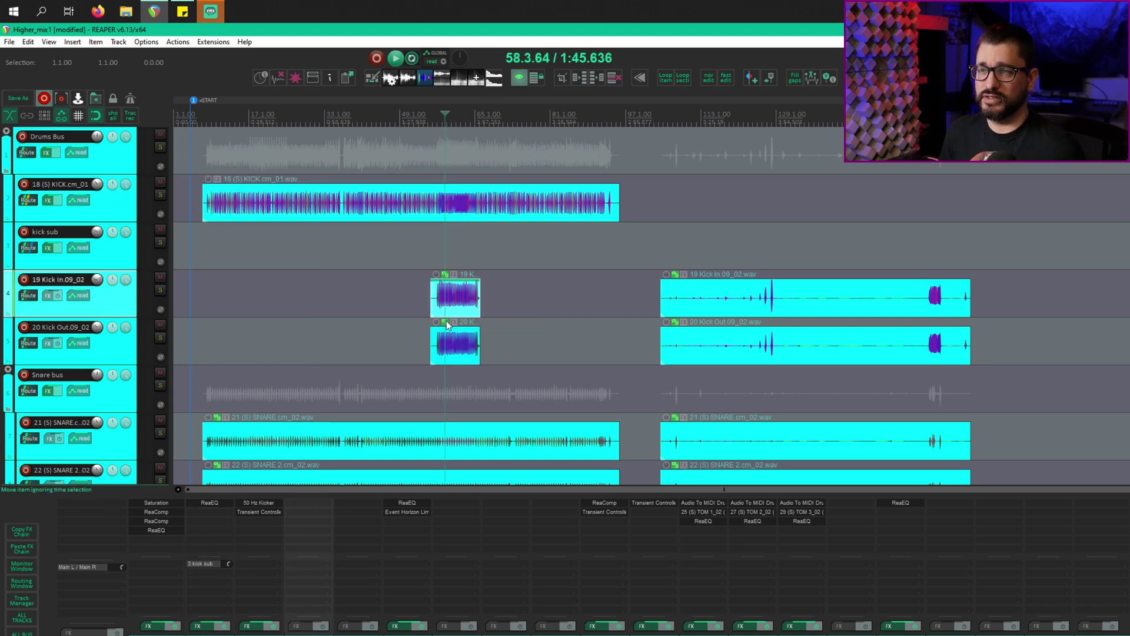
# - Solo the original KICK track with Alt+S, play it, stop, then unsolo all tracks
pyautogui.click(313, 211)
pyautogui.hotkey('alt', 's')
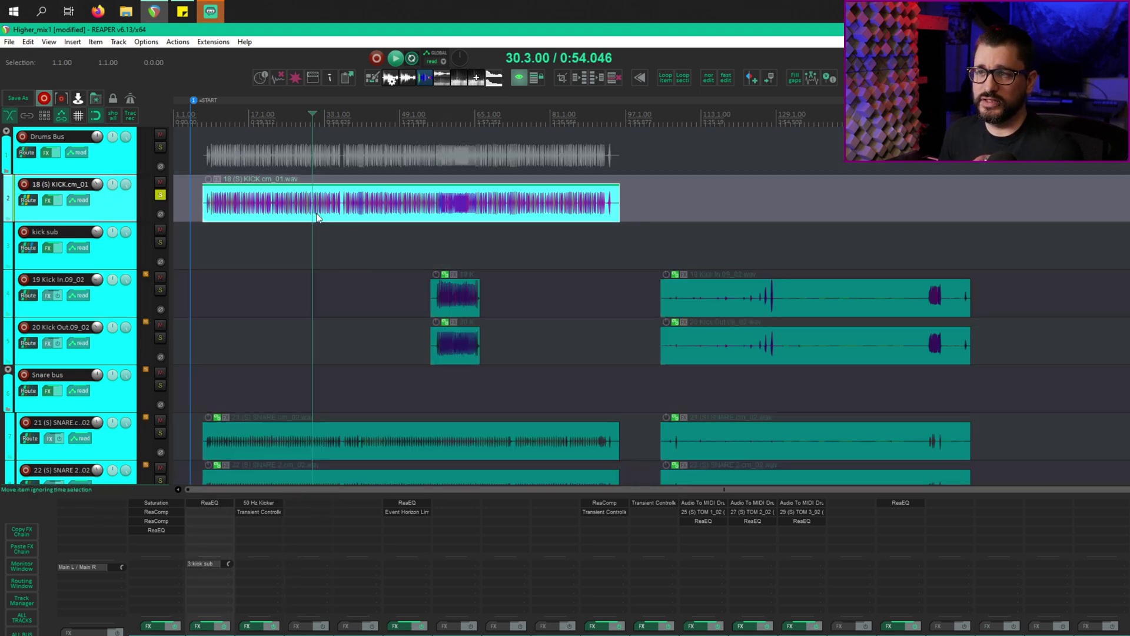
pyautogui.press('space')
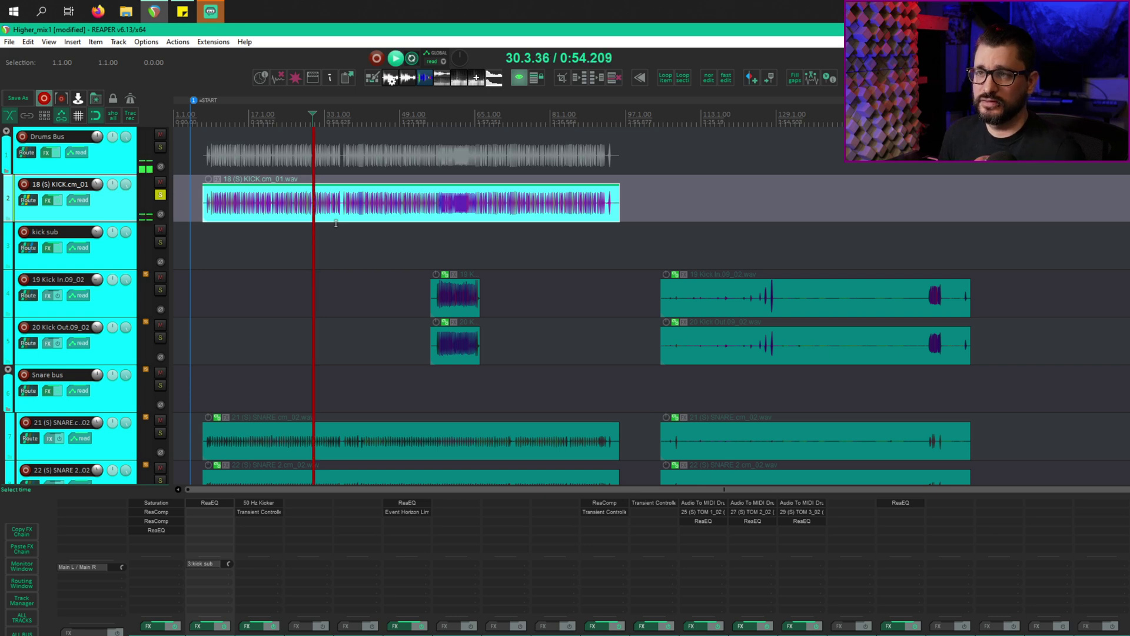
pyautogui.scroll(8, 335, 224)
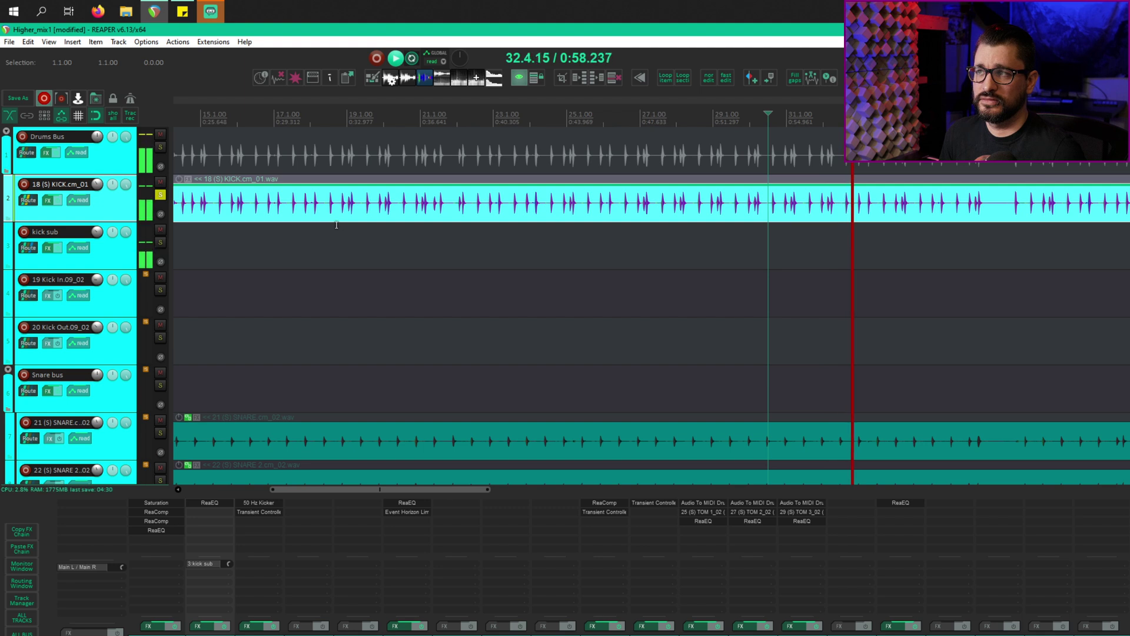
pyautogui.press('space')
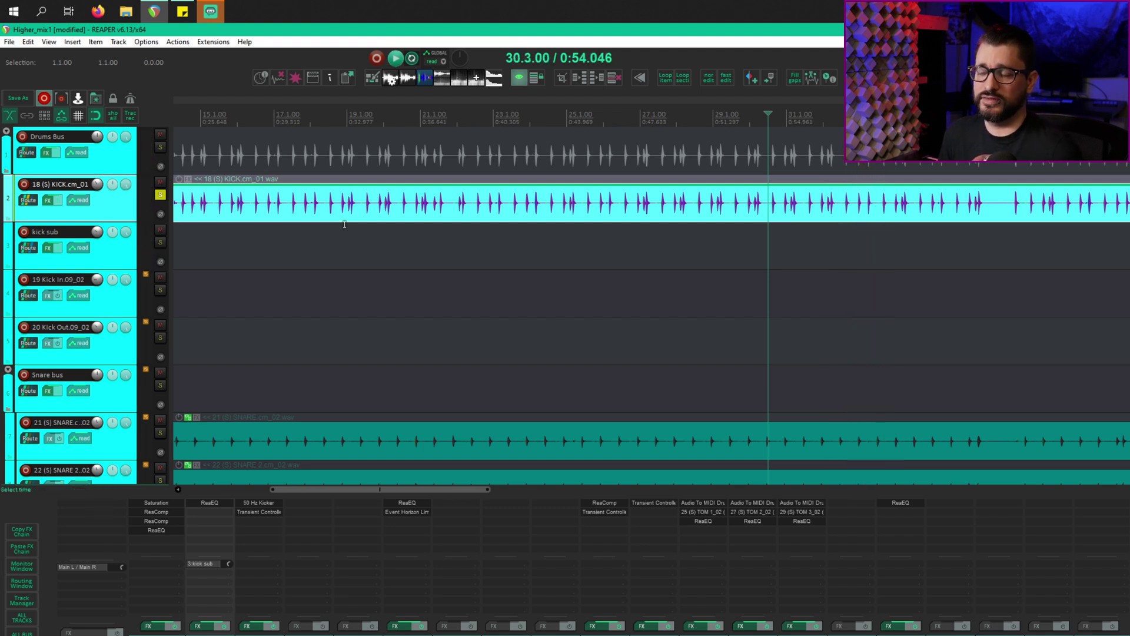
pyautogui.hotkey('ctrl', 'a')
pyautogui.scroll(-3, 506, 235)
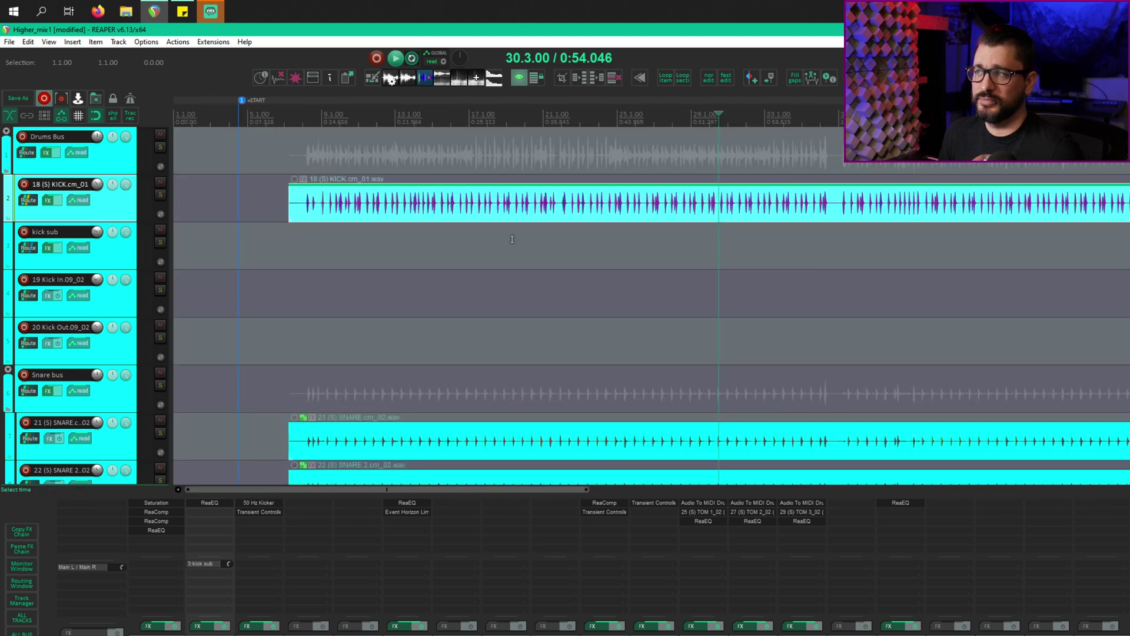
pyautogui.hscroll(5, 744, 264)
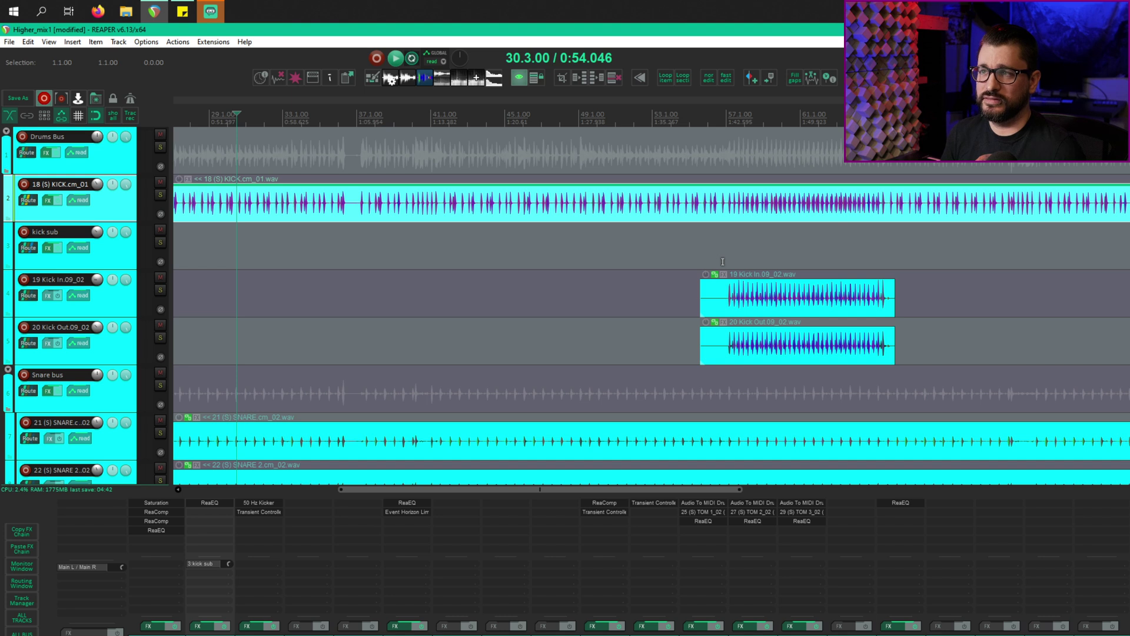
# - Solo the Kick In and Kick Out tracks together and play their short items near bar 57
pyautogui.click(742, 311)
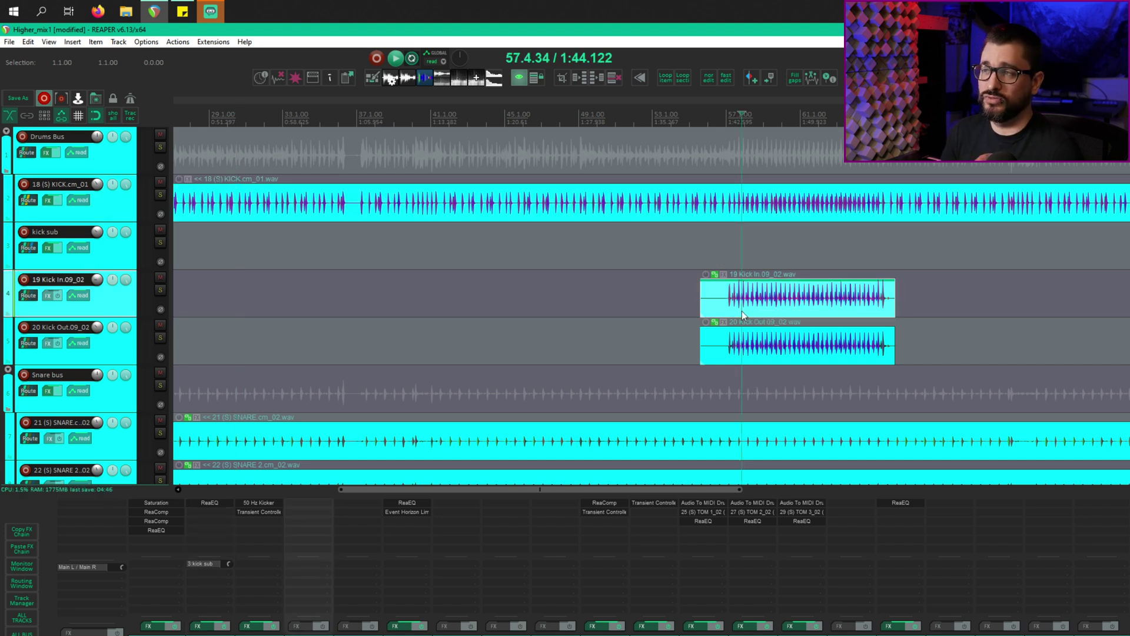
pyautogui.keyDown('ctrl'); pyautogui.click(717, 342); pyautogui.keyUp('ctrl')
pyautogui.click(160, 337)
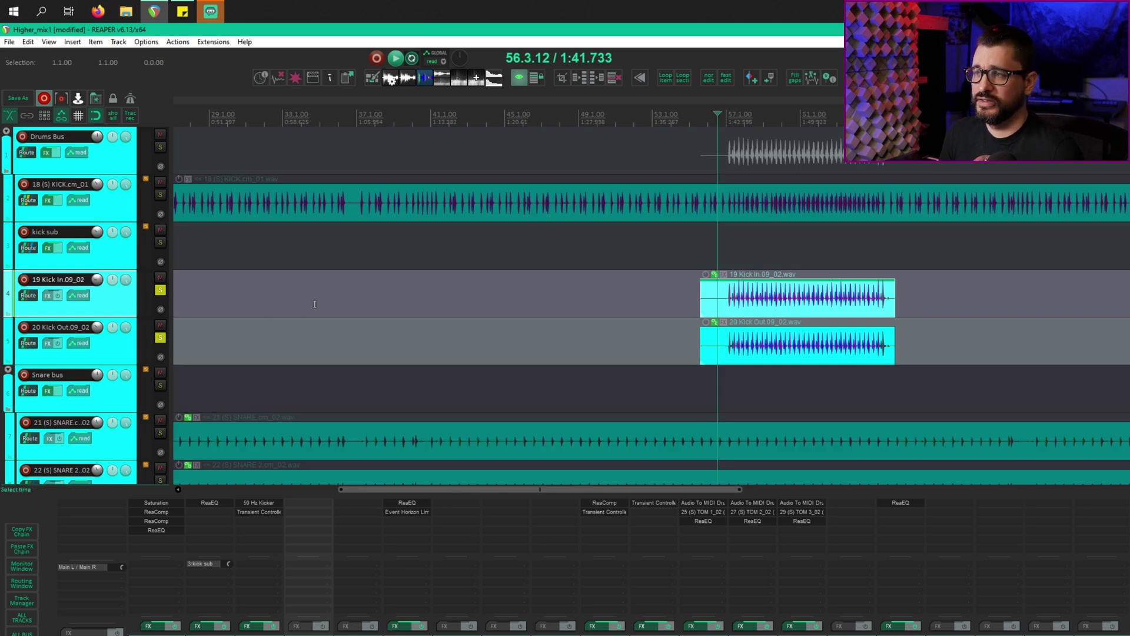
pyautogui.hscroll(8, 588, 300)
pyautogui.hscroll(-3, 588, 301)
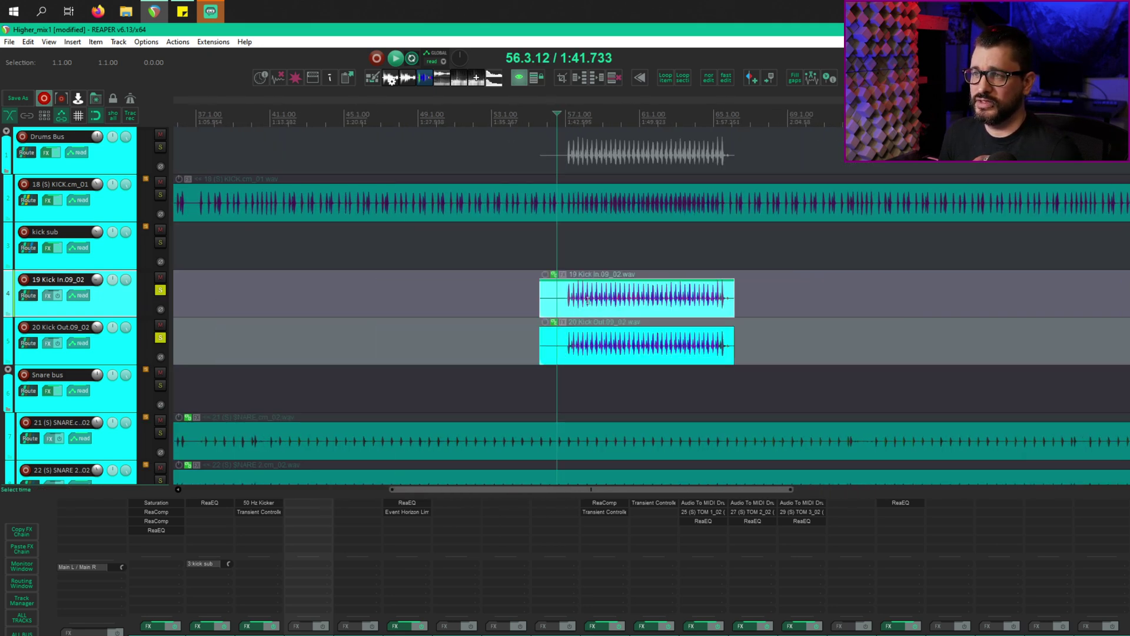
pyautogui.press('space')
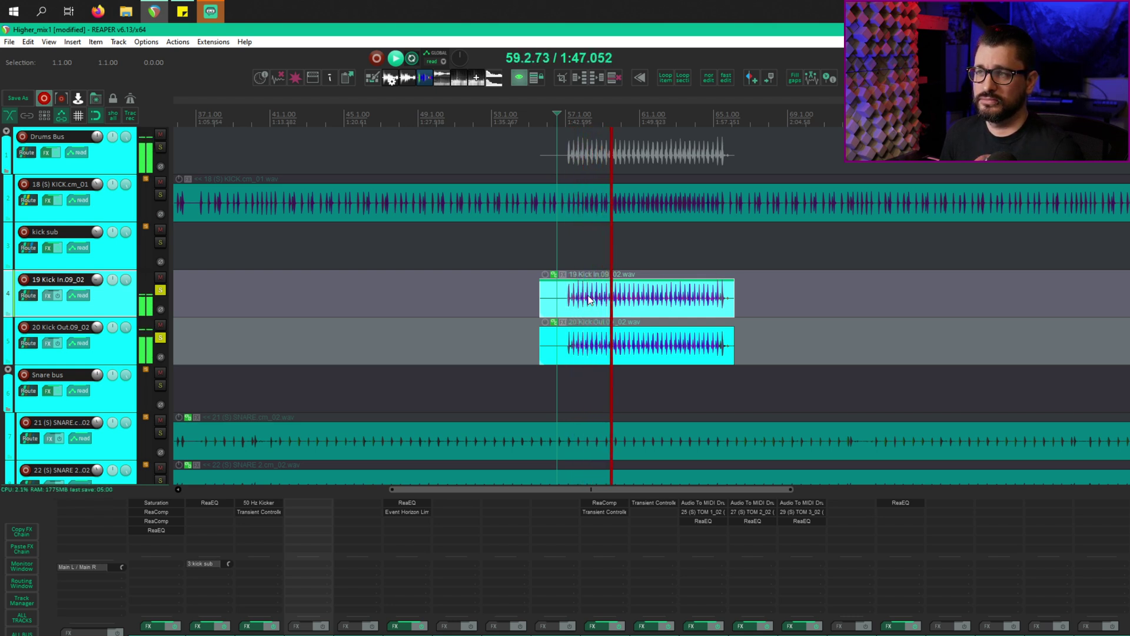
pyautogui.press('space')
pyautogui.scroll(-5, 393, 280)
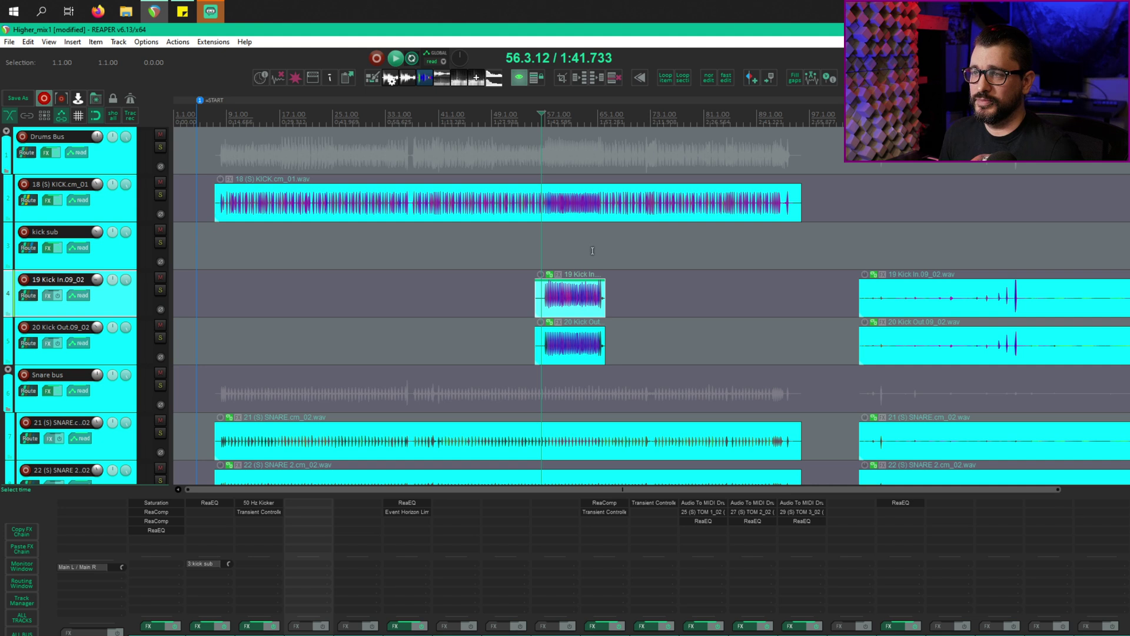
# - Delete the short middle Kick In and Kick Out clips and select the original KICK recording
pyautogui.moveTo(520, 279); pyautogui.dragTo(648, 355)
pyautogui.press('Delete')
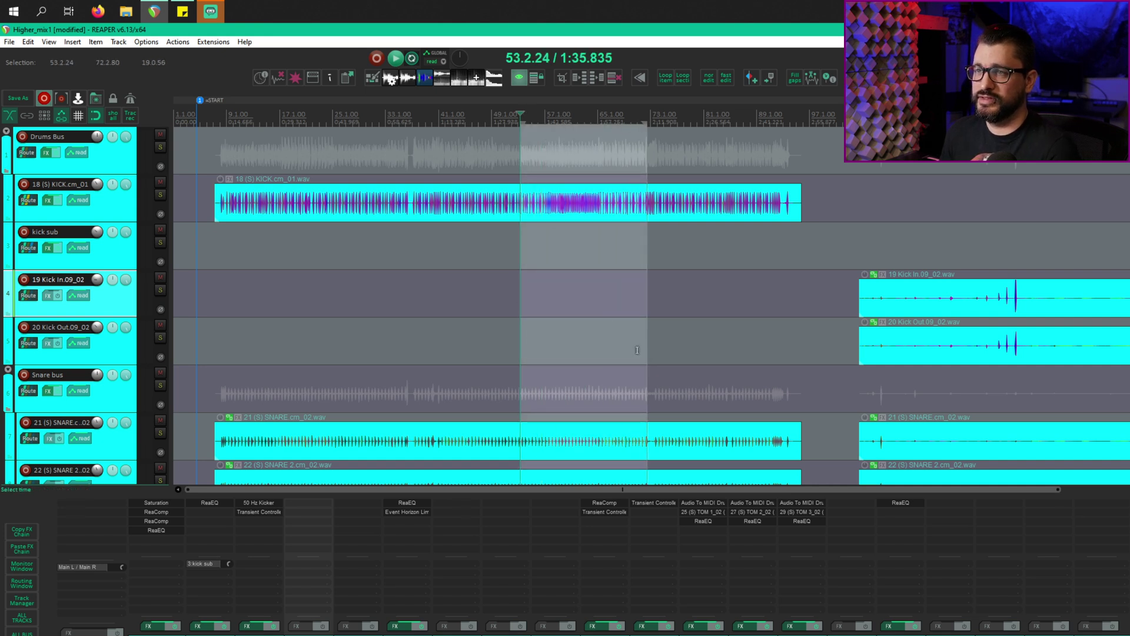
pyautogui.click(229, 203)
pyautogui.click(216, 213)
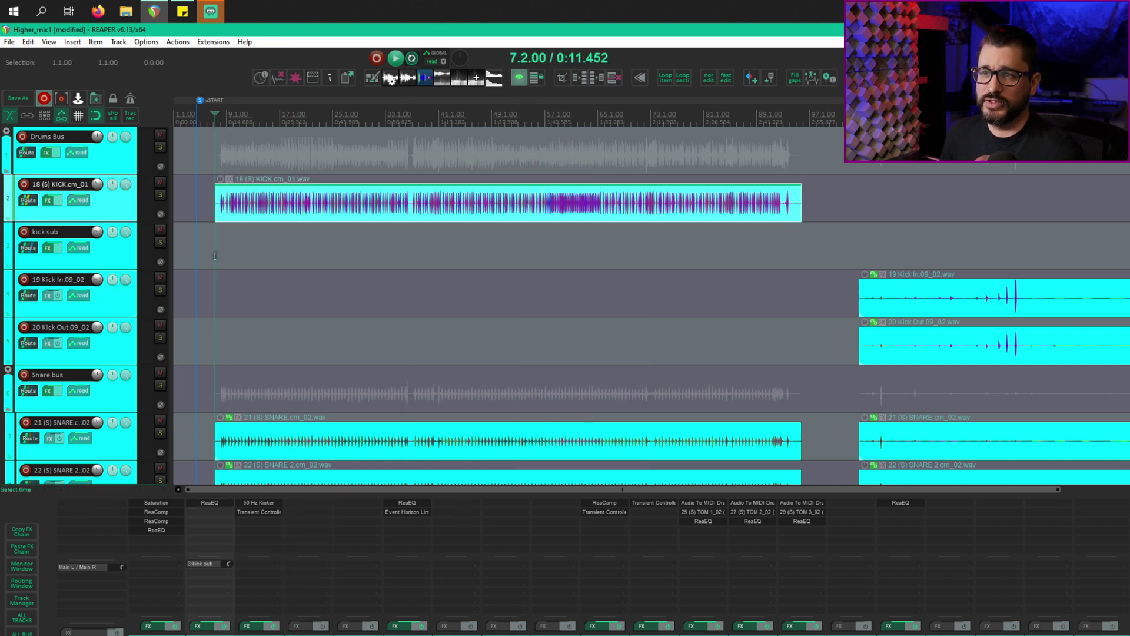
# - Paste the KICK recording onto both the Kick In and Kick Out tracks
pyautogui.click(115, 296)
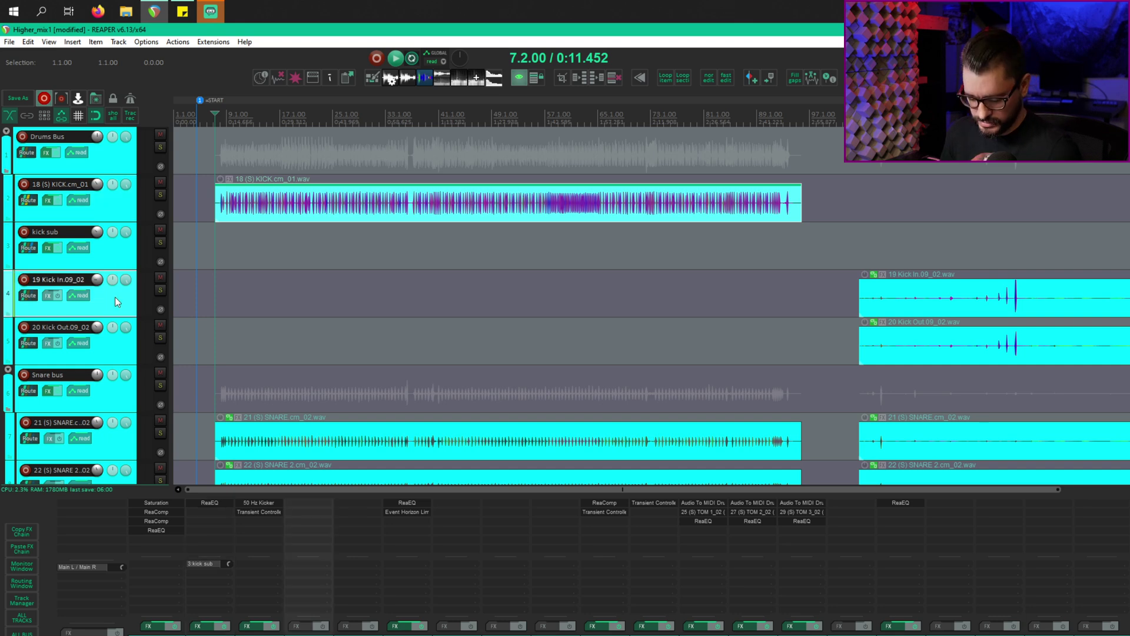
pyautogui.hotkey('ctrl', 'v')
pyautogui.click(109, 344)
pyautogui.hotkey('ctrl', 'v')
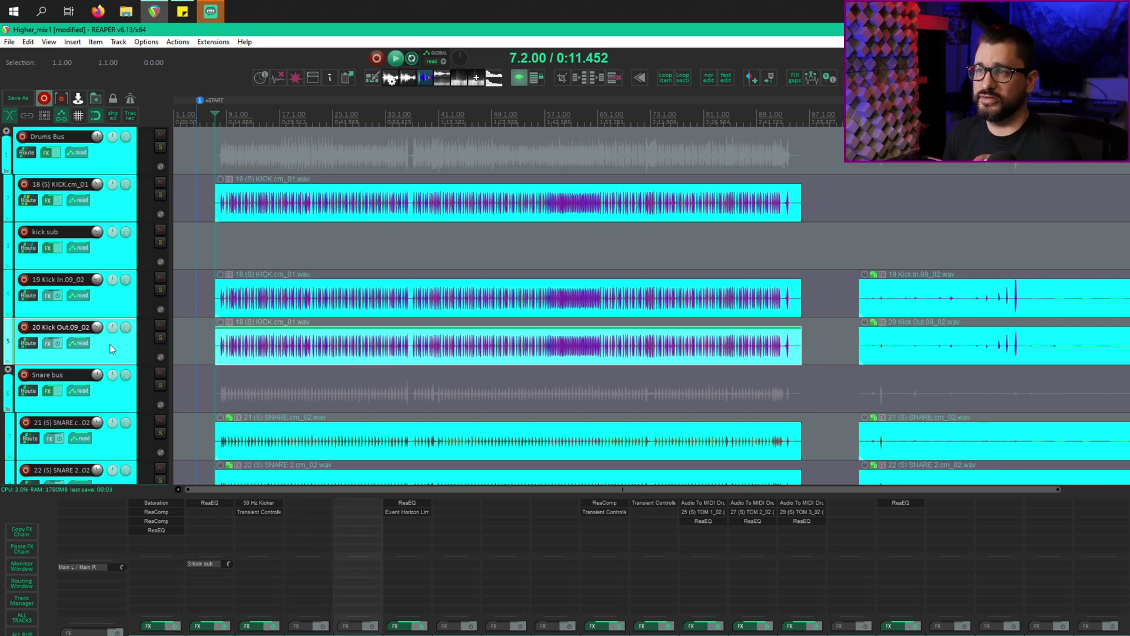
# - Select the Kick In and Kick Out tracks and open the FX browser with Shift+F
pyautogui.click(112, 298)
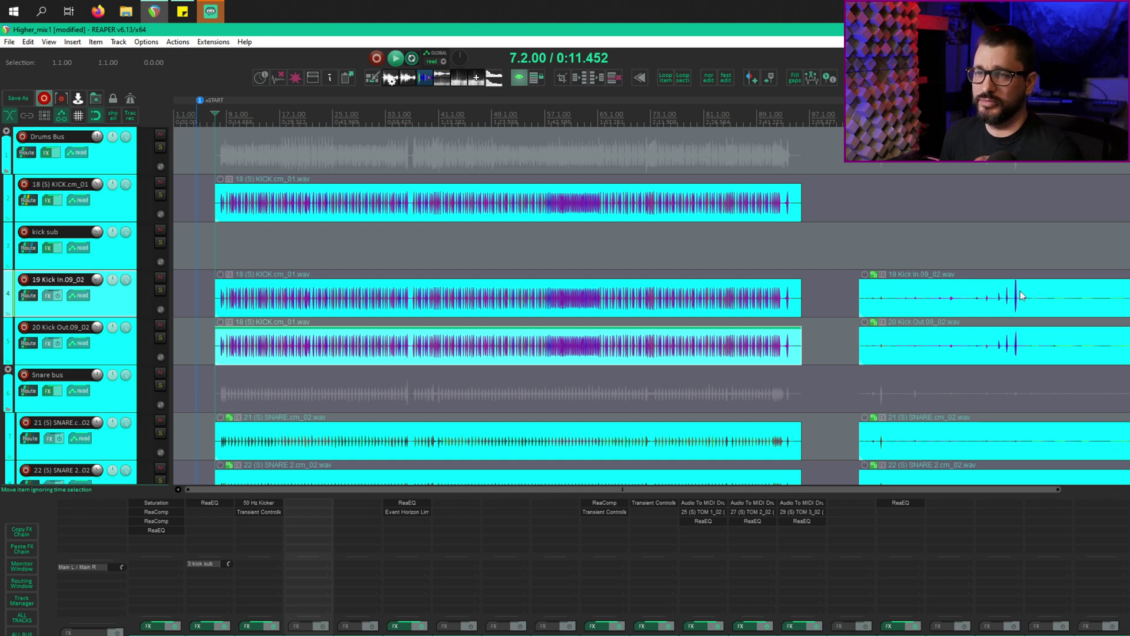
pyautogui.click(94, 341)
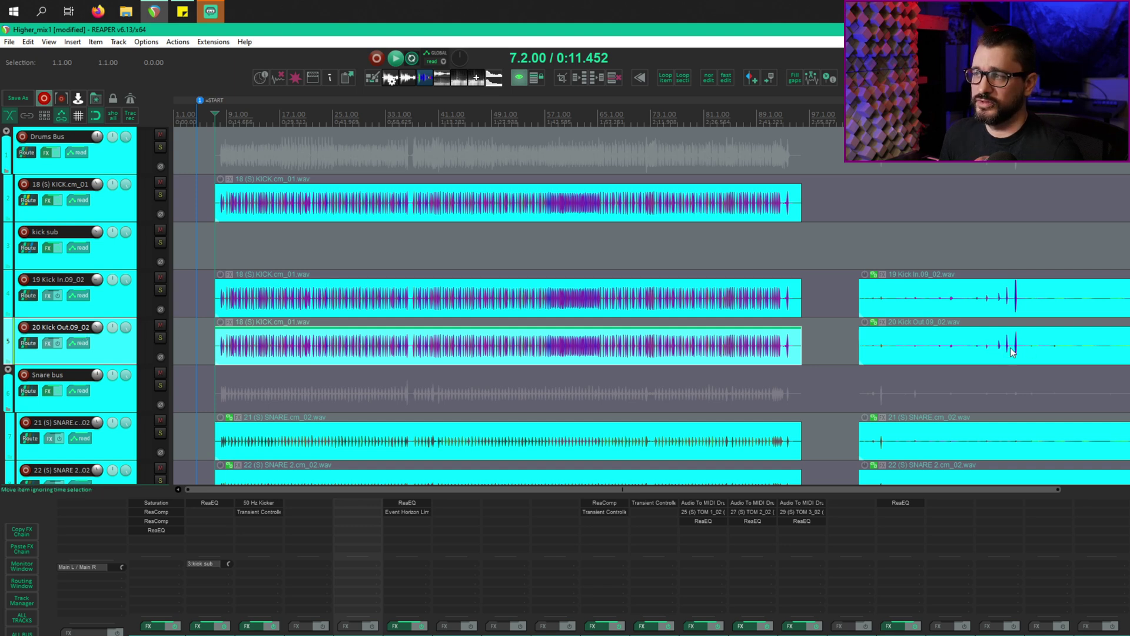
pyautogui.hotkey('shift', 'f')
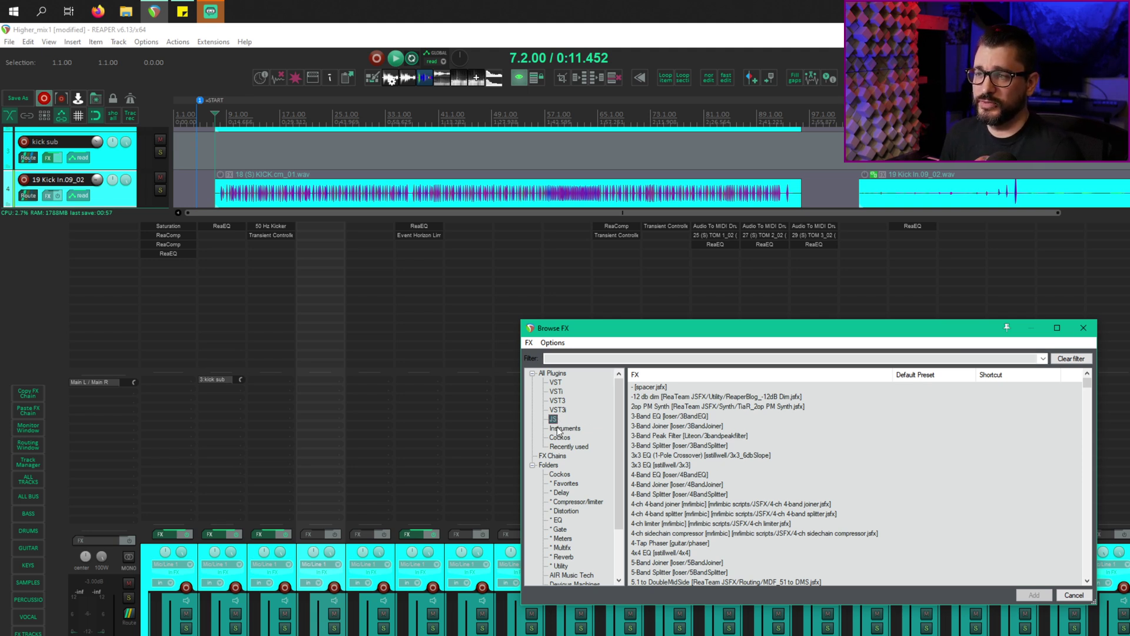
# - Filter the plugins for 'drum' and drag Audio To MIDI Drum Trigger onto the Kick In track
pyautogui.click(587, 359)
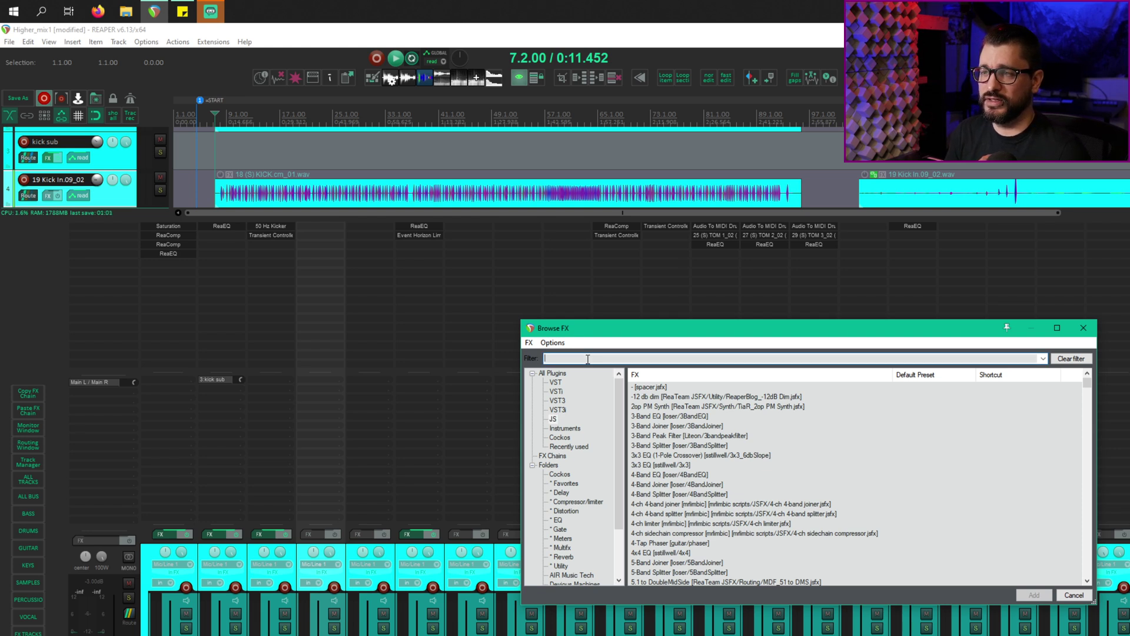
pyautogui.write('drum')
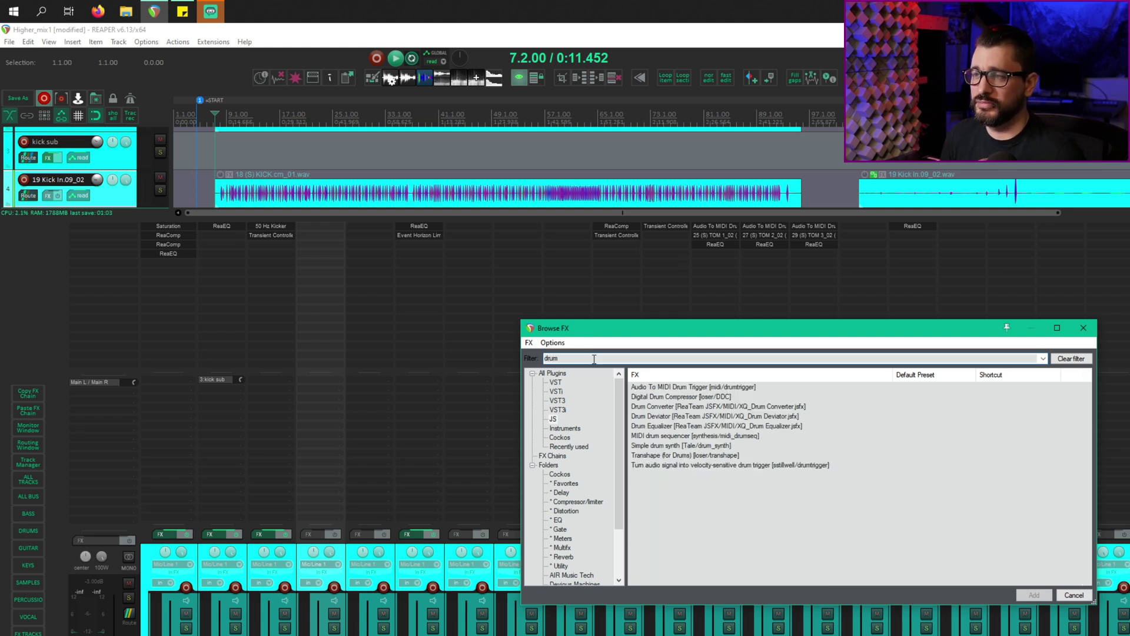
pyautogui.click(674, 388)
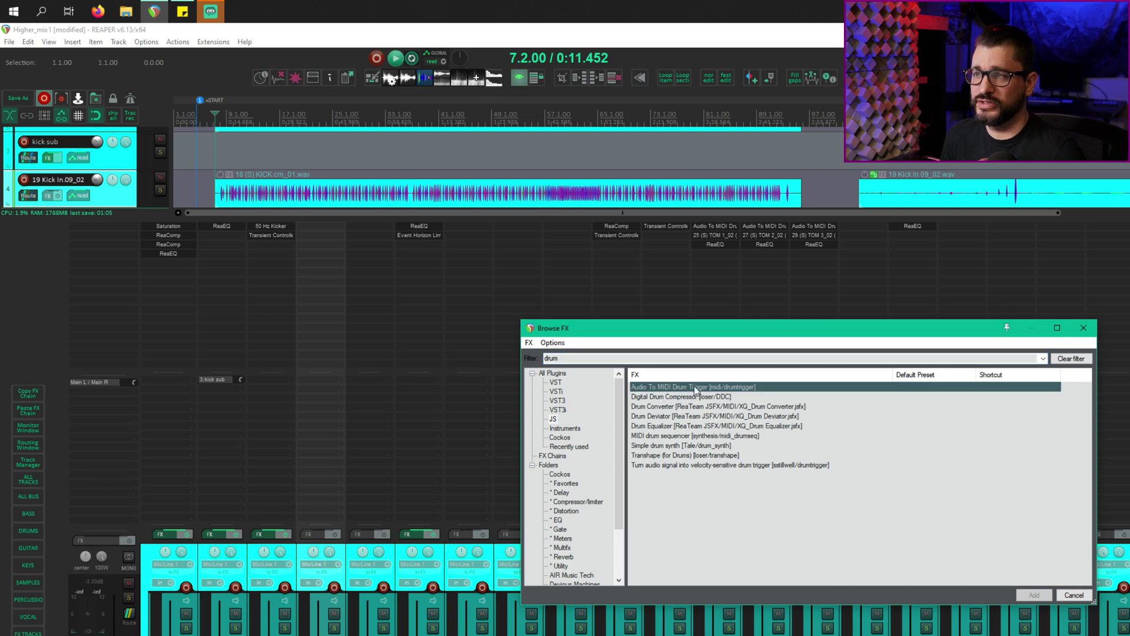
pyautogui.moveTo(696, 390); pyautogui.dragTo(312, 229)
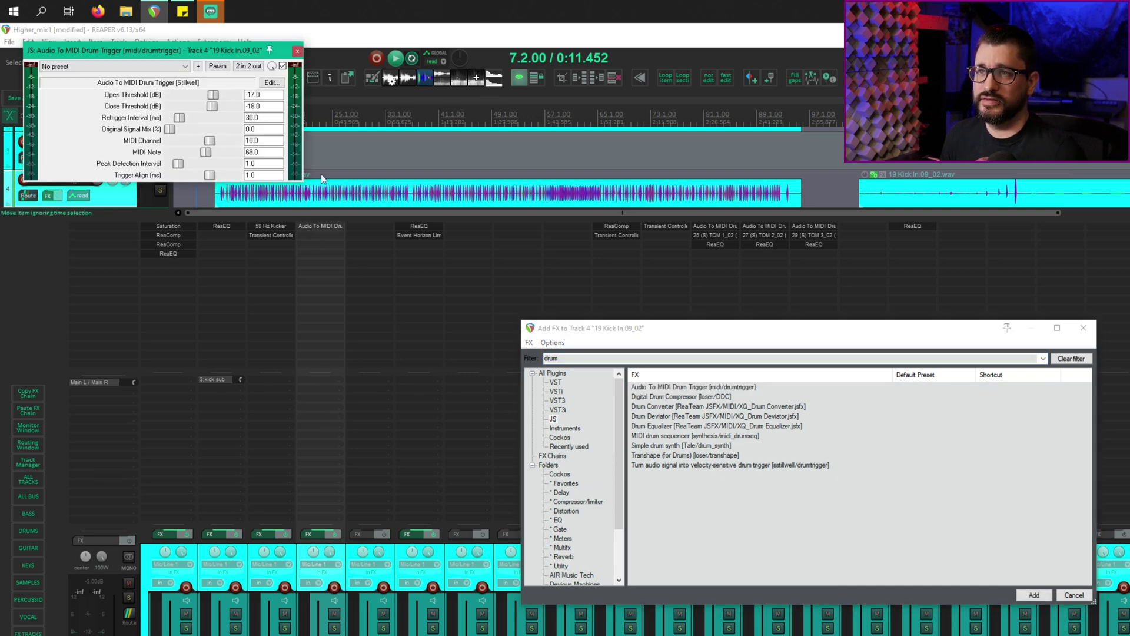
# - Drag the Audio To MIDI Drum Trigger window by its title bar to mid-screen
pyautogui.moveTo(230, 54); pyautogui.dragTo(477, 273)
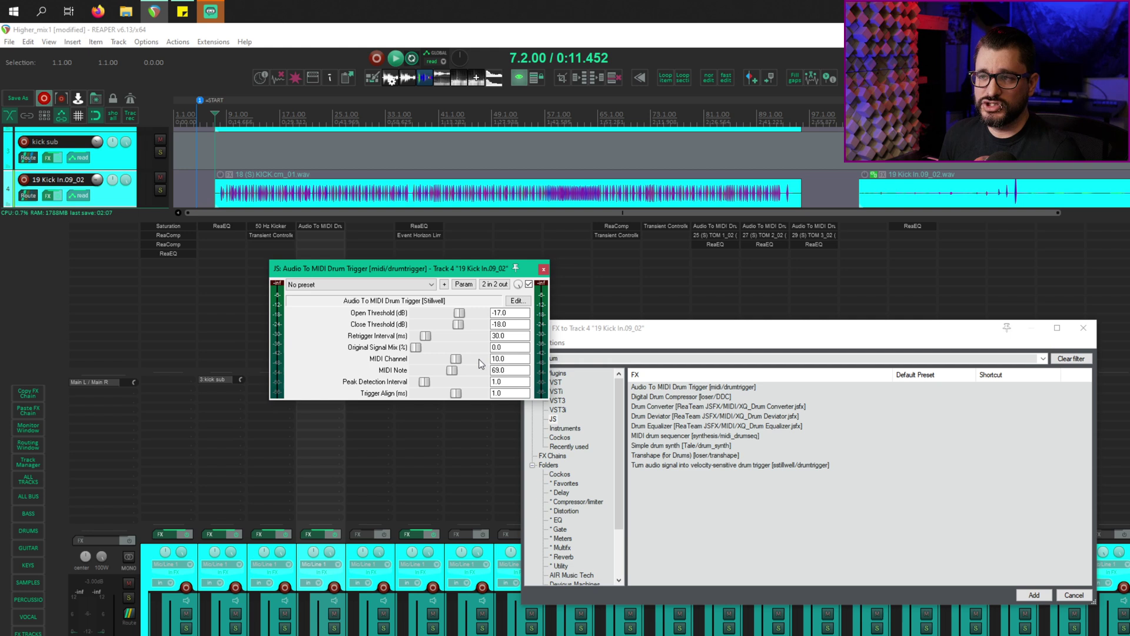
# - Add ReaSamplOmatic5000 from the Cockos plugin list after the drum trigger on Kick In
pyautogui.click(543, 269)
pyautogui.click(573, 358)
pyautogui.press('BackSpace')
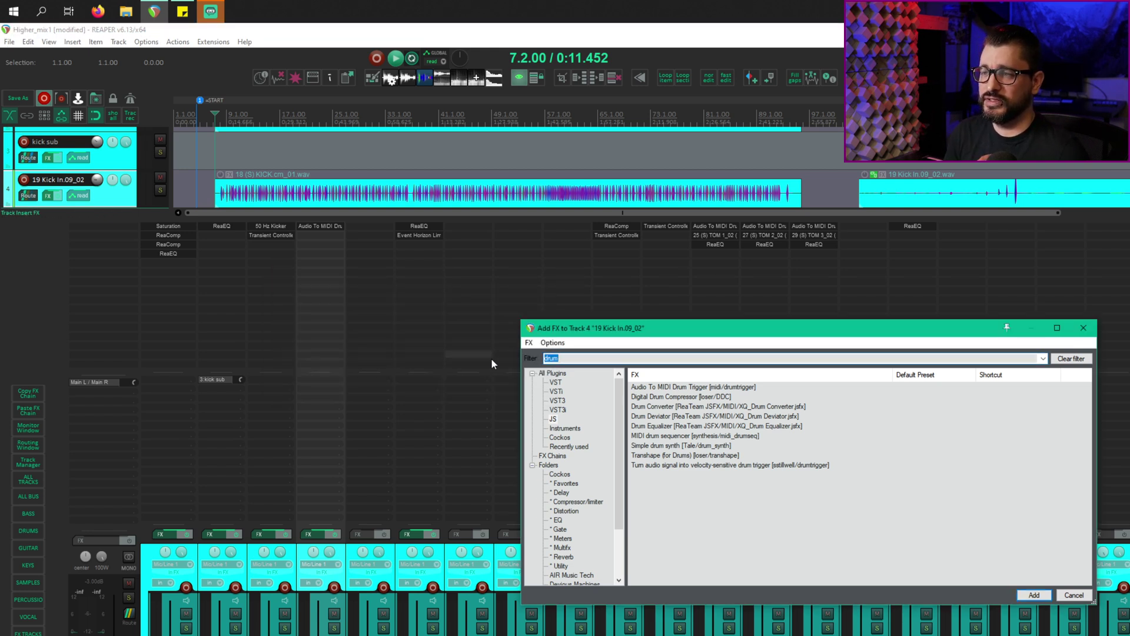
pyautogui.click(560, 438)
pyautogui.scroll(-4, 695, 554)
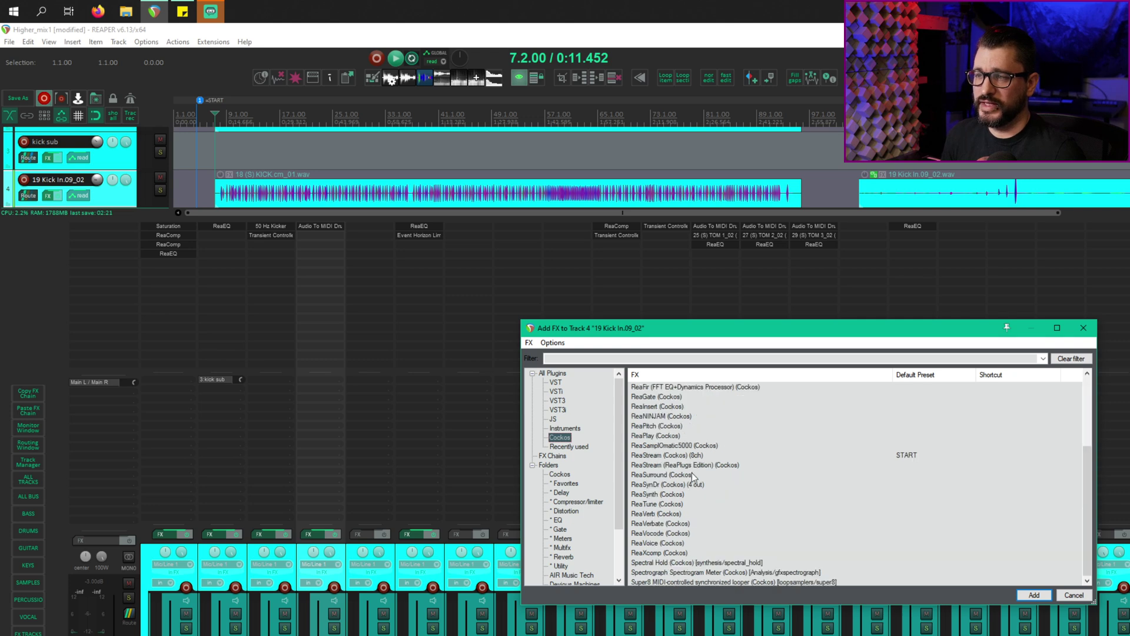
pyautogui.click(673, 447)
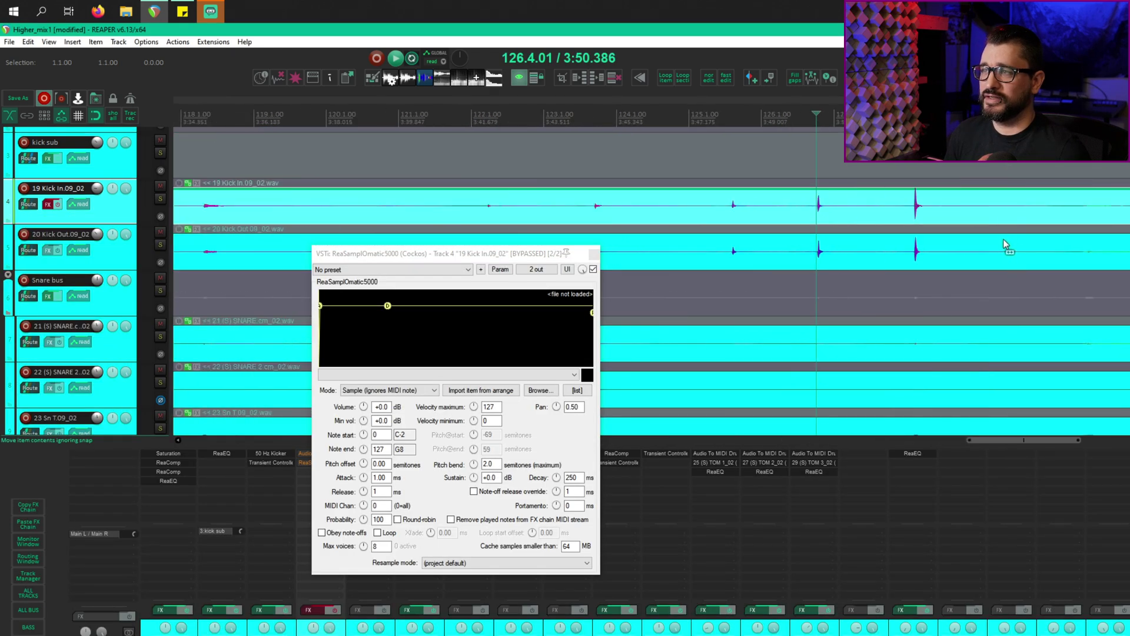
# - Solo Kick In, select its kick item, and place the edit cursor at a kick transient's start
pyautogui.click(892, 209)
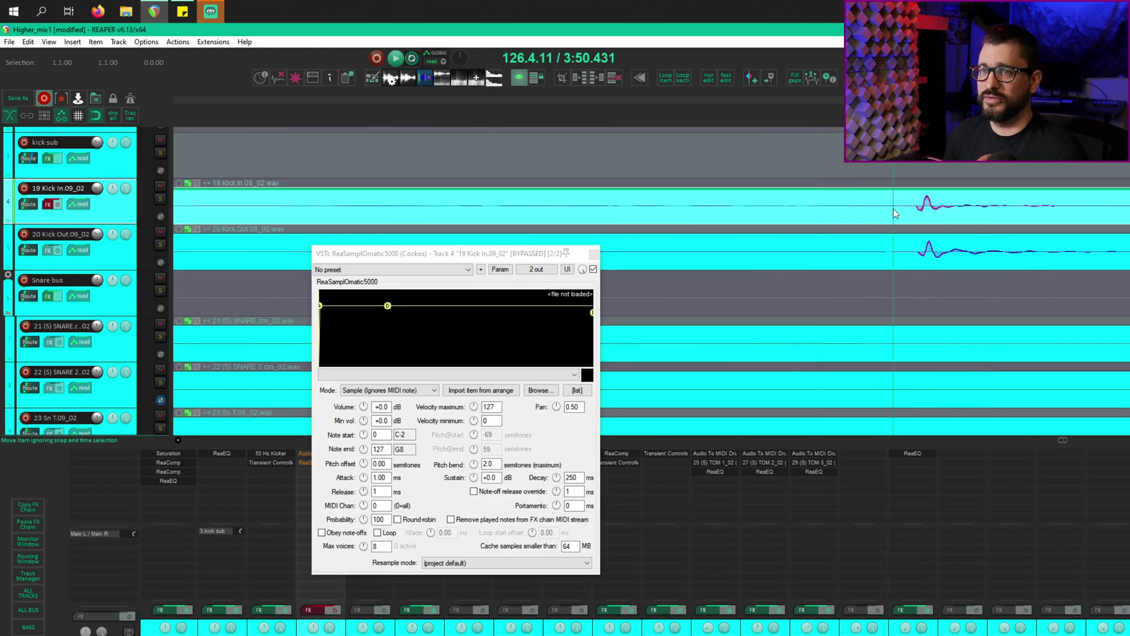
pyautogui.hscroll(5, 893, 209)
pyautogui.hscroll(-3, 893, 225)
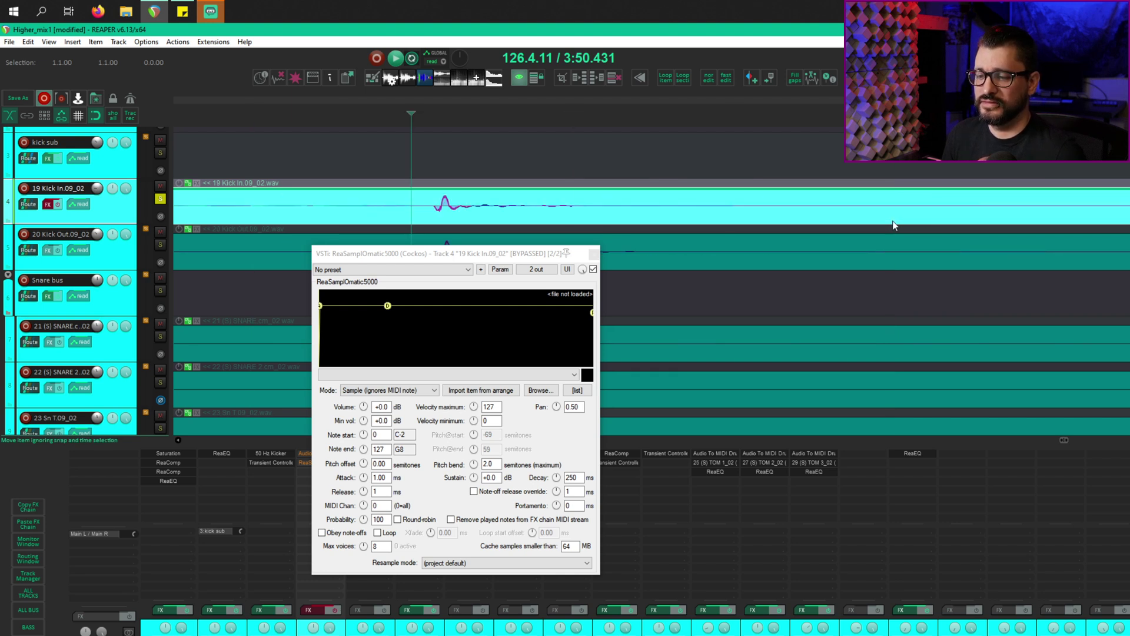
pyautogui.click(591, 210)
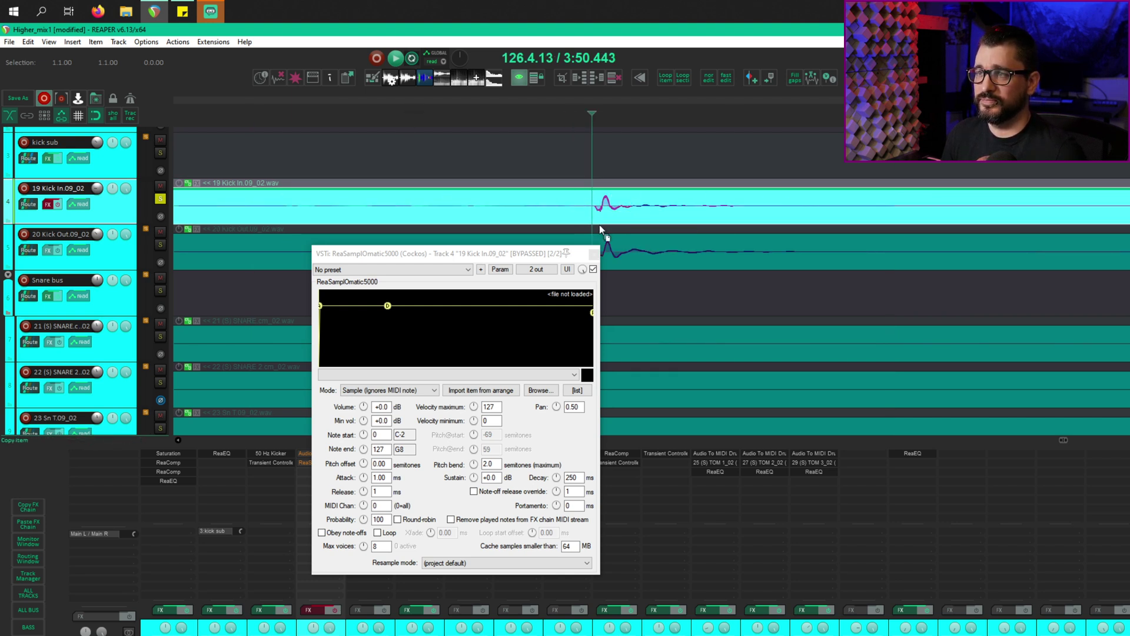
pyautogui.moveTo(531, 255); pyautogui.dragTo(458, 429)
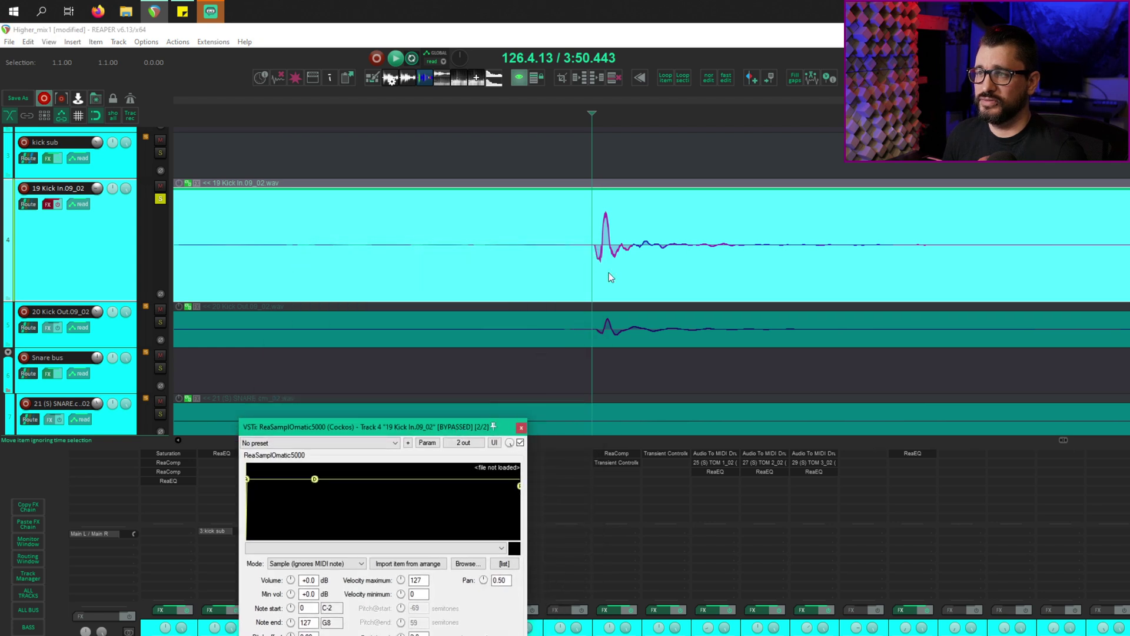
pyautogui.scroll(5, 624, 276)
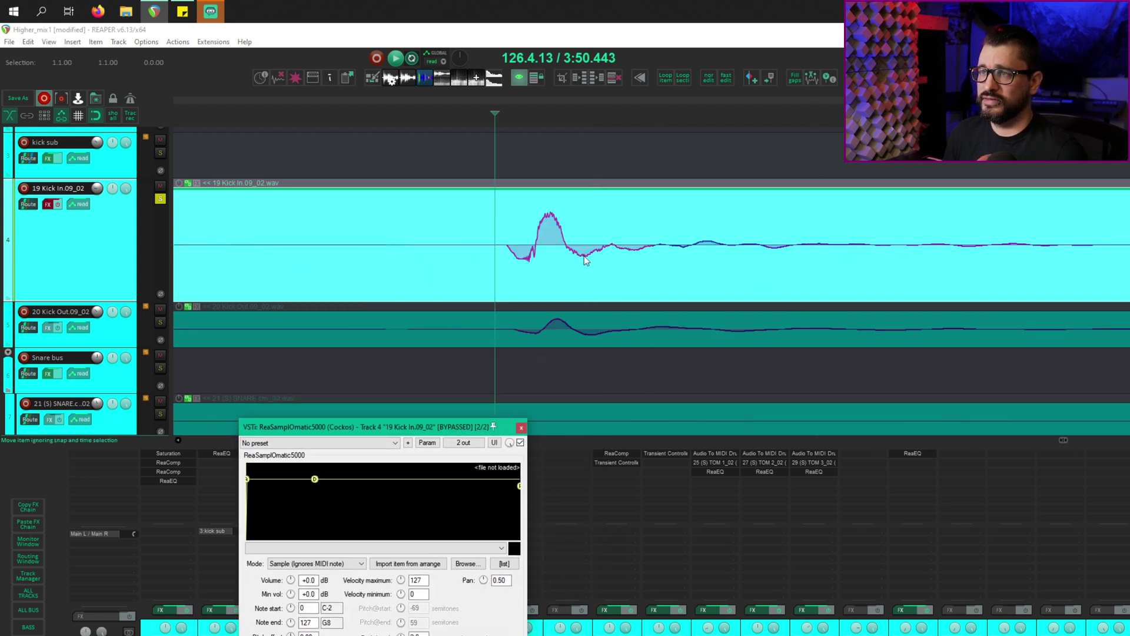
pyautogui.click(504, 252)
pyautogui.click(507, 253)
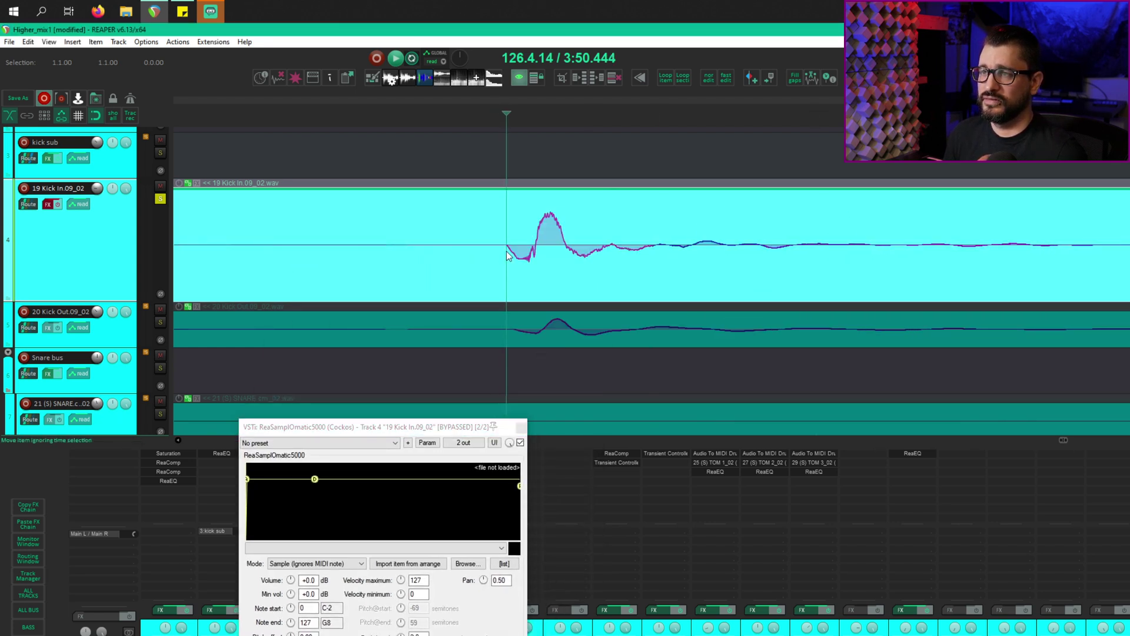
# - Split the Kick In item just before and just after the kick hit, selecting the middle piece
pyautogui.press('s')
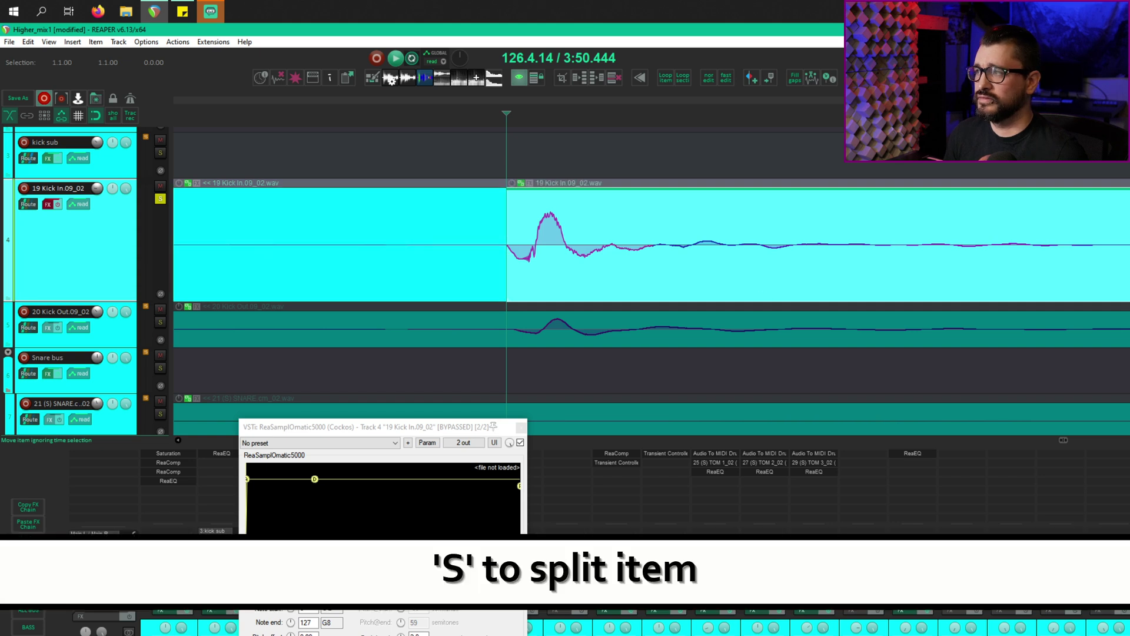
pyautogui.scroll(4, 926, 257)
pyautogui.scroll(-5, 927, 256)
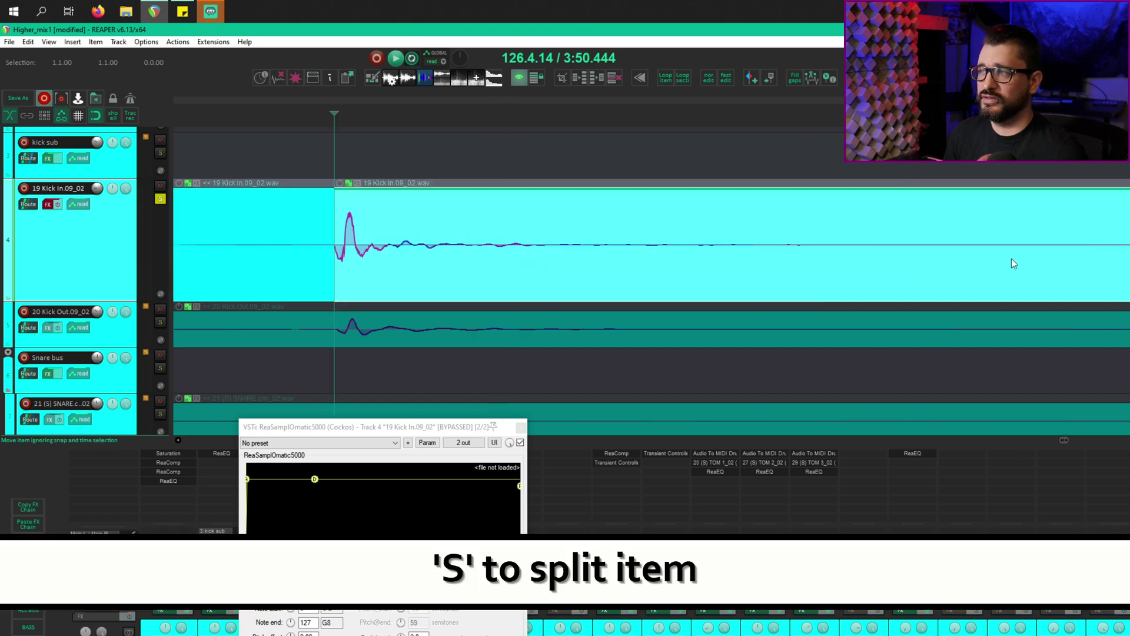
pyautogui.click(1028, 263)
pyautogui.press('s')
pyautogui.click(663, 280)
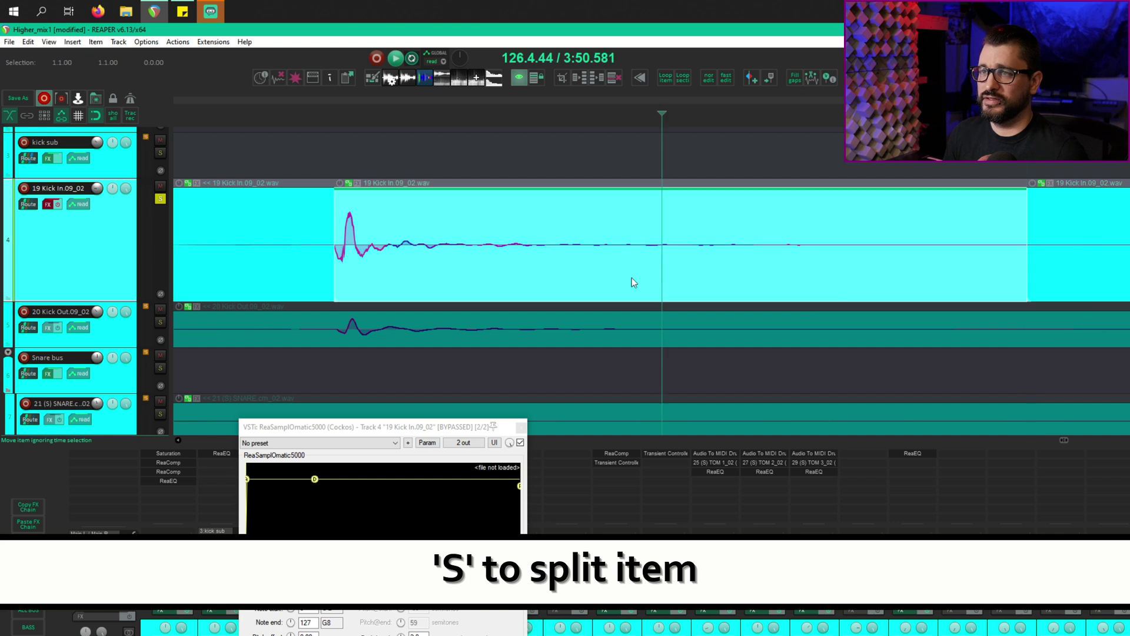
# - Solo the Kick Out track as well and select the split items on both kick tracks
pyautogui.scroll(-2, 631, 282)
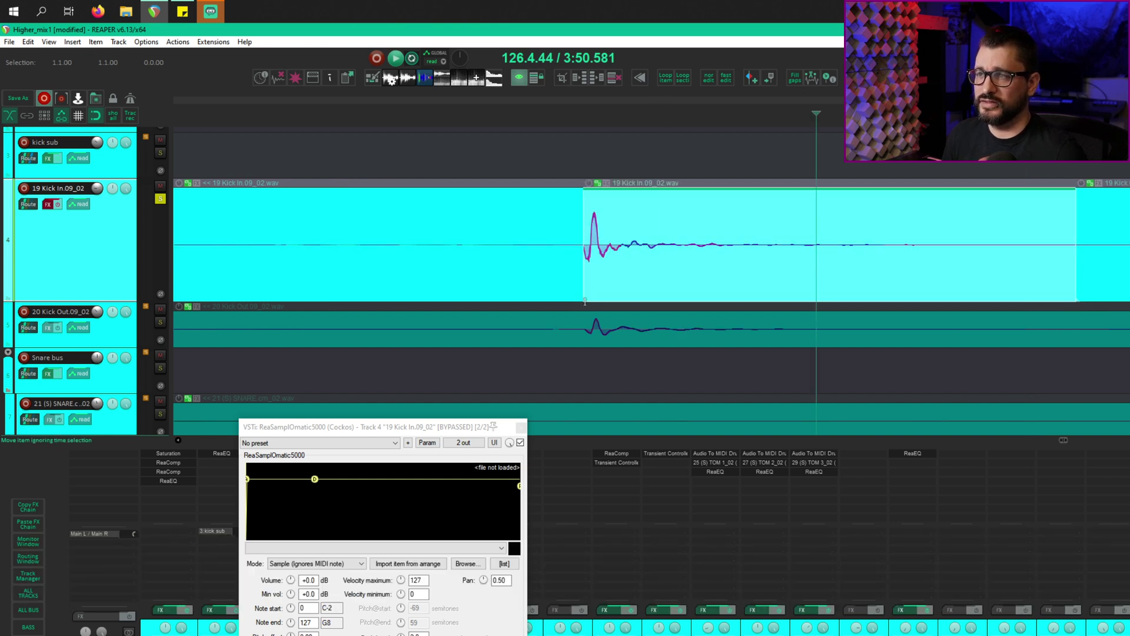
pyautogui.scroll(6, 593, 347)
pyautogui.click(835, 319)
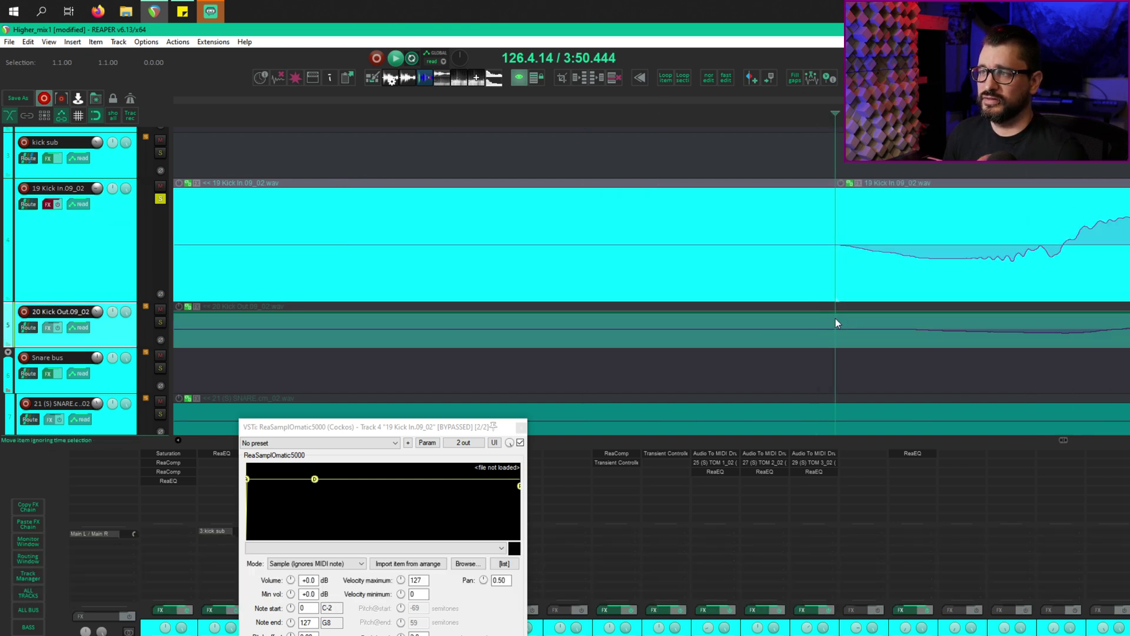
pyautogui.click(159, 322)
pyautogui.hscroll(3, 732, 331)
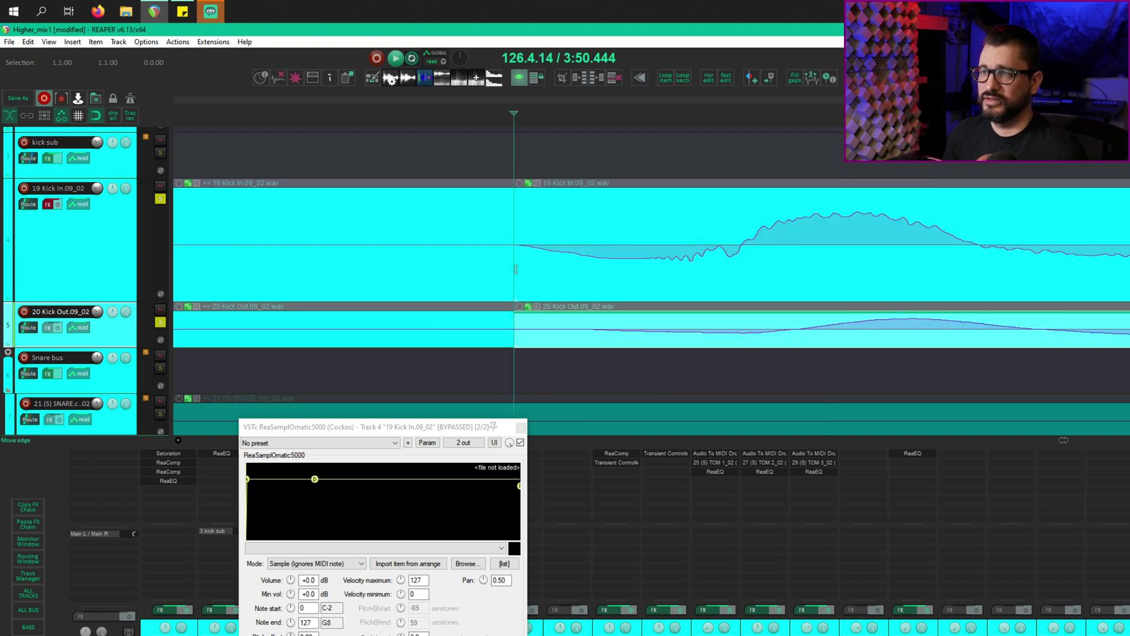
pyautogui.click(523, 292)
pyautogui.click(574, 331)
# - Split the Kick Out item at the end of the kick hit
pyautogui.scroll(-3, 584, 323)
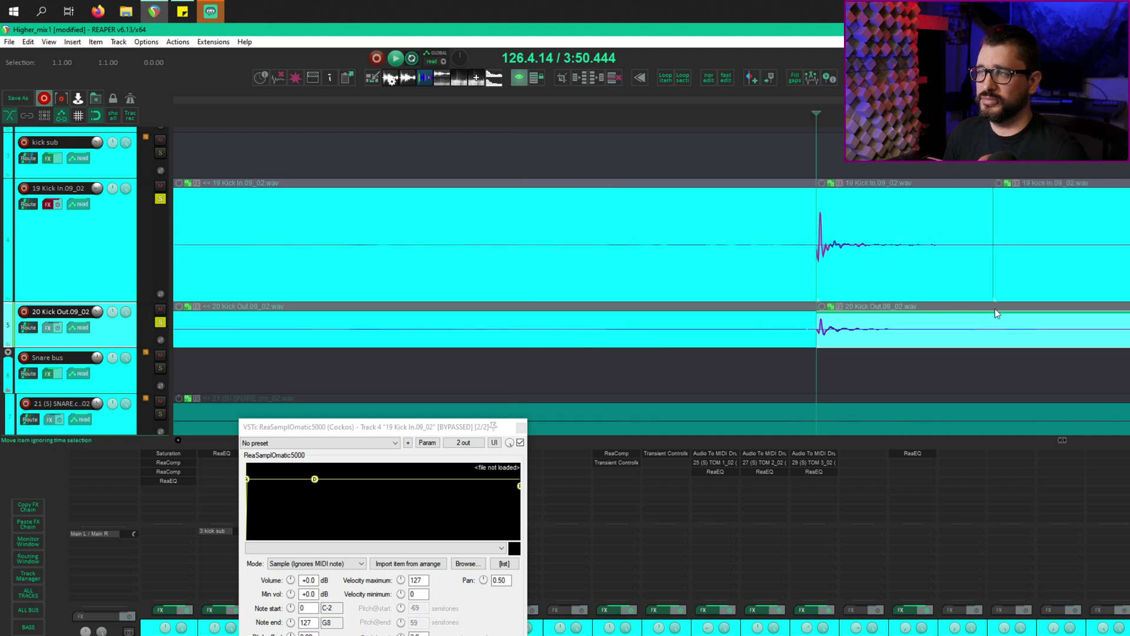
pyautogui.click(995, 324)
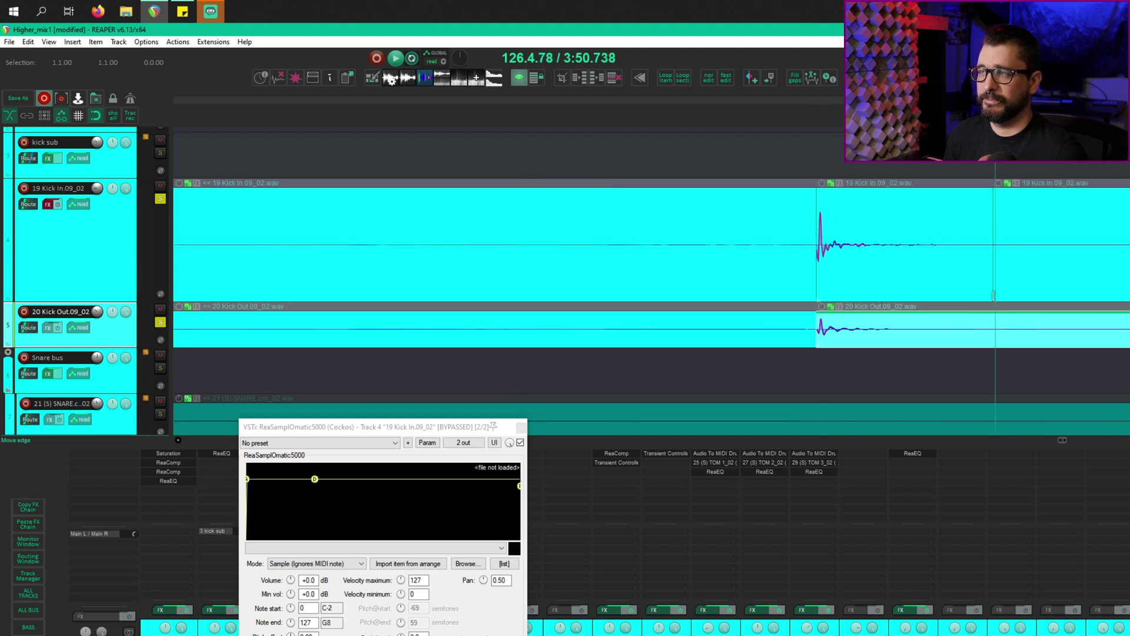
pyautogui.click(994, 296)
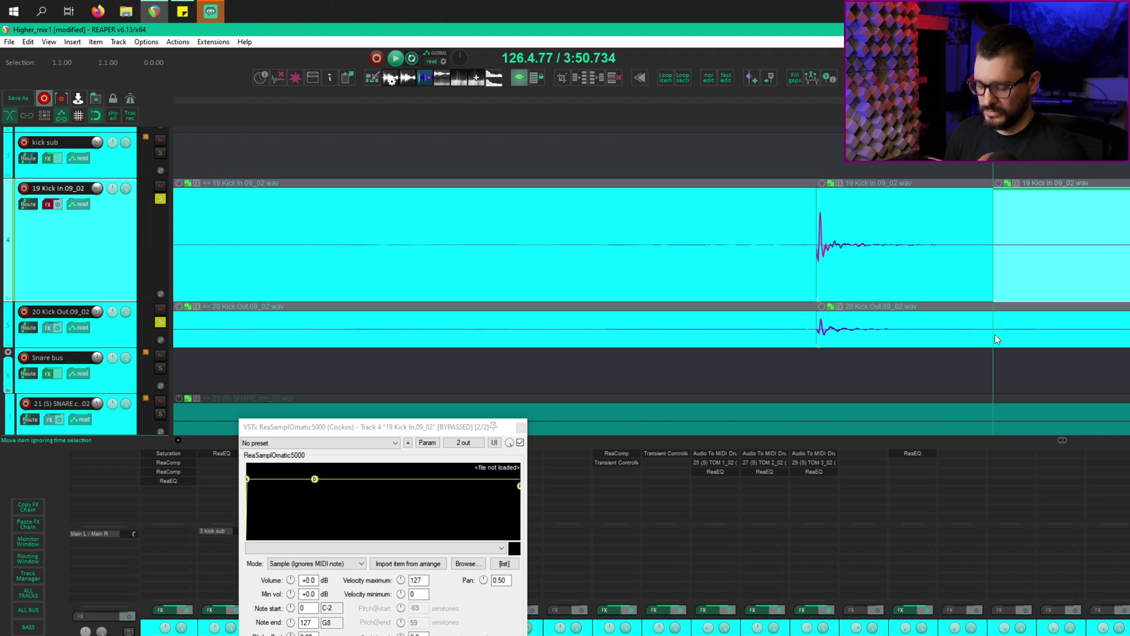
pyautogui.click(995, 335)
pyautogui.press('s')
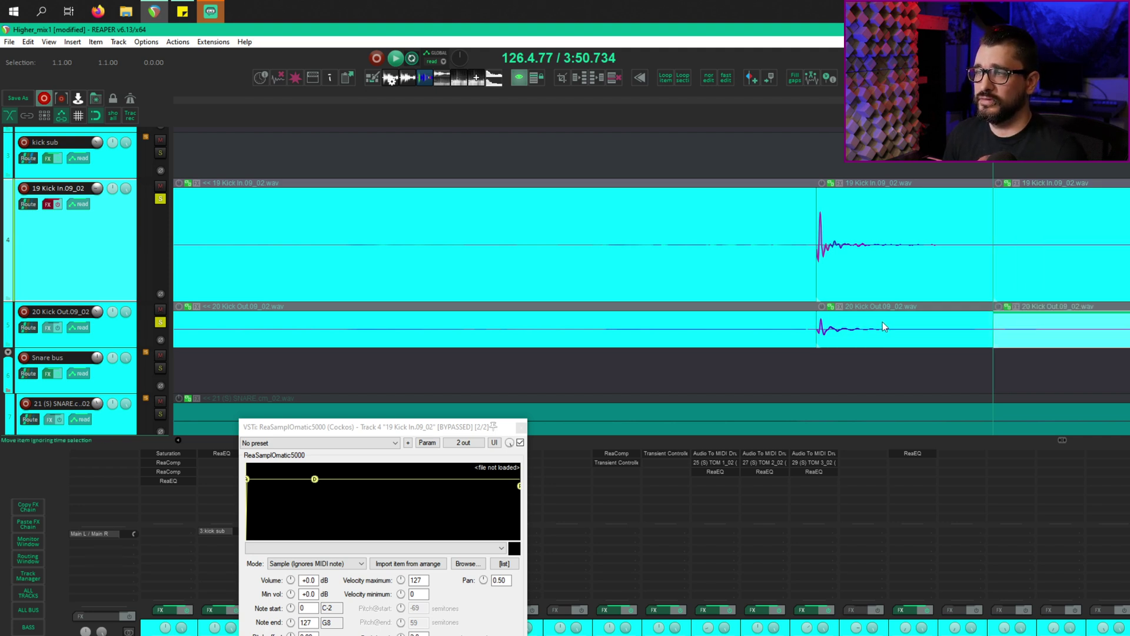
pyautogui.click(852, 267)
# - Trim the neighbouring Kick In and Kick Out items back to leave gaps around the hit
pyautogui.hscroll(3, 766, 259)
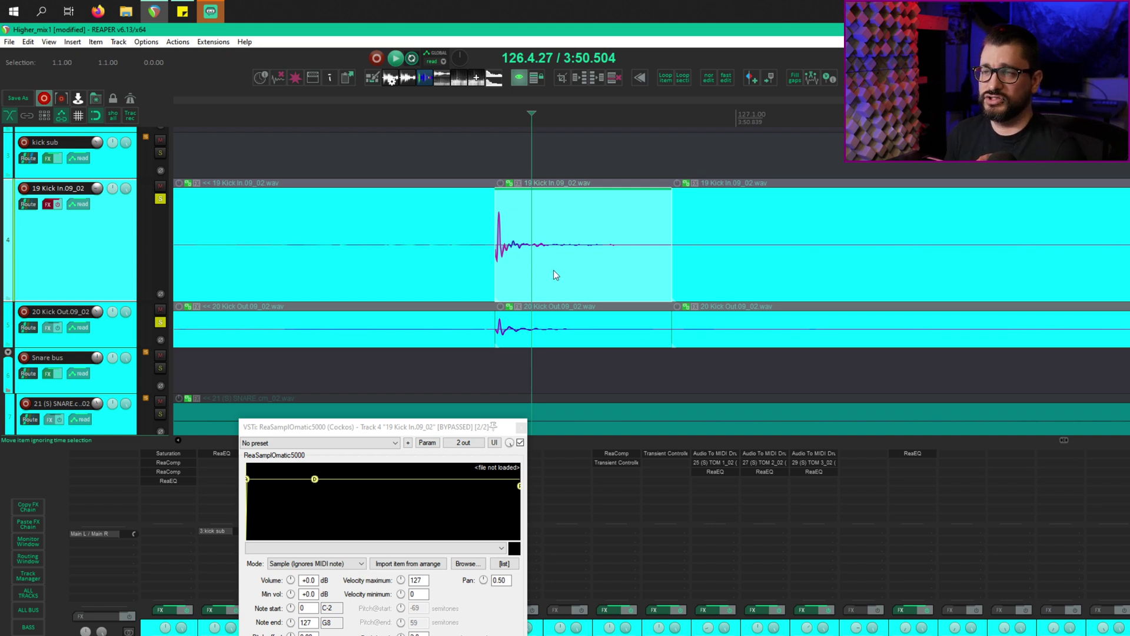
pyautogui.moveTo(495, 270); pyautogui.dragTo(315, 271)
pyautogui.moveTo(675, 271); pyautogui.dragTo(909, 272)
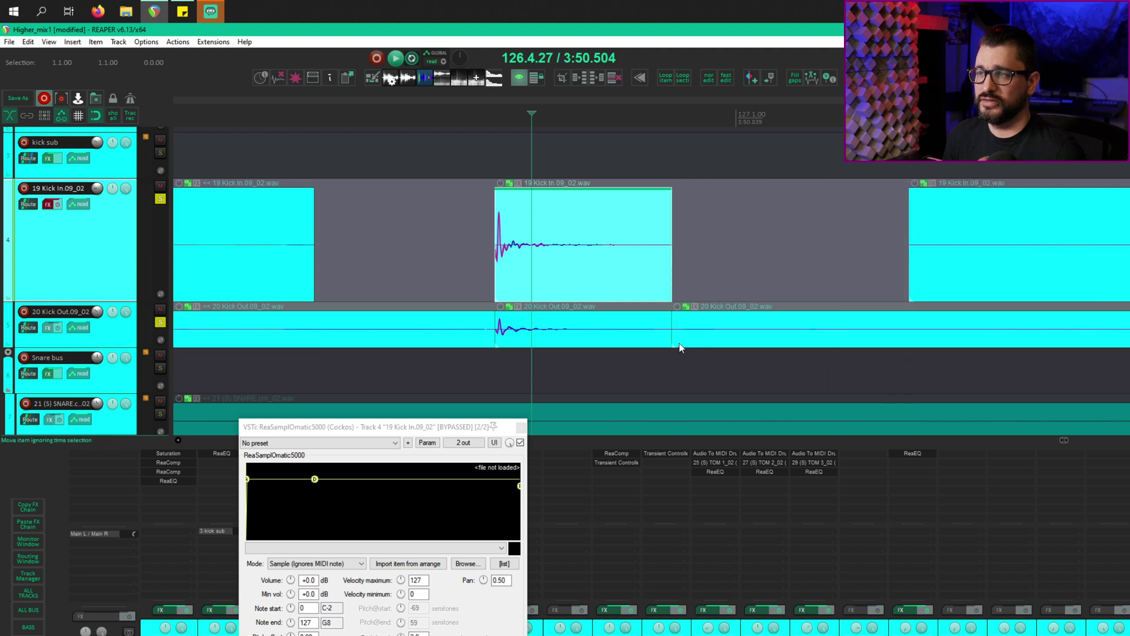
pyautogui.moveTo(675, 340); pyautogui.dragTo(924, 340)
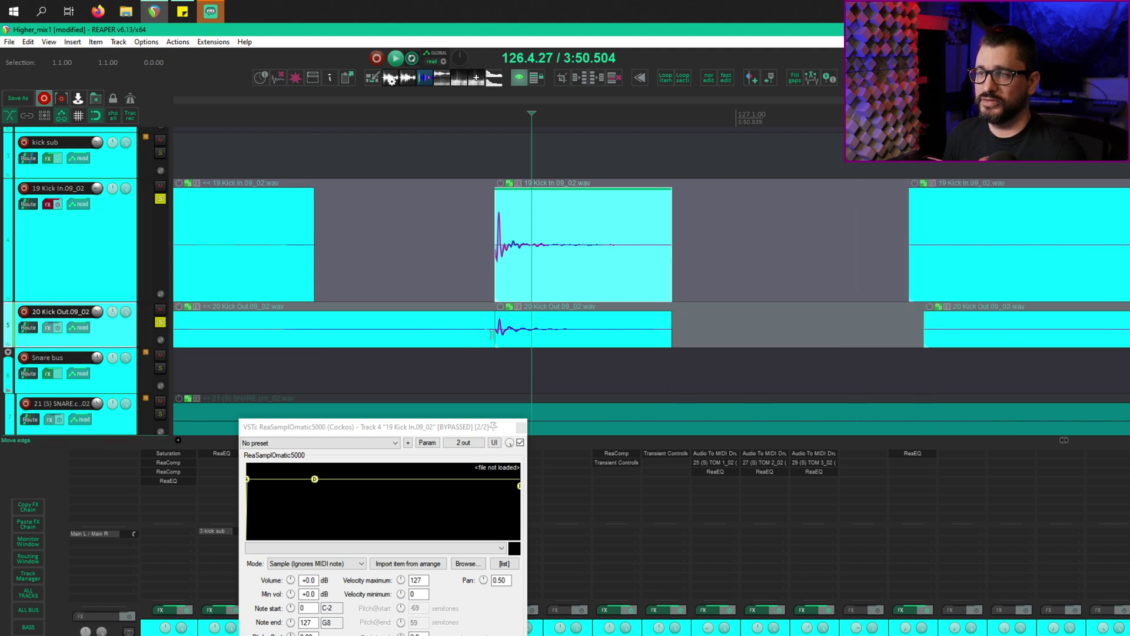
pyautogui.moveTo(494, 339); pyautogui.dragTo(302, 338)
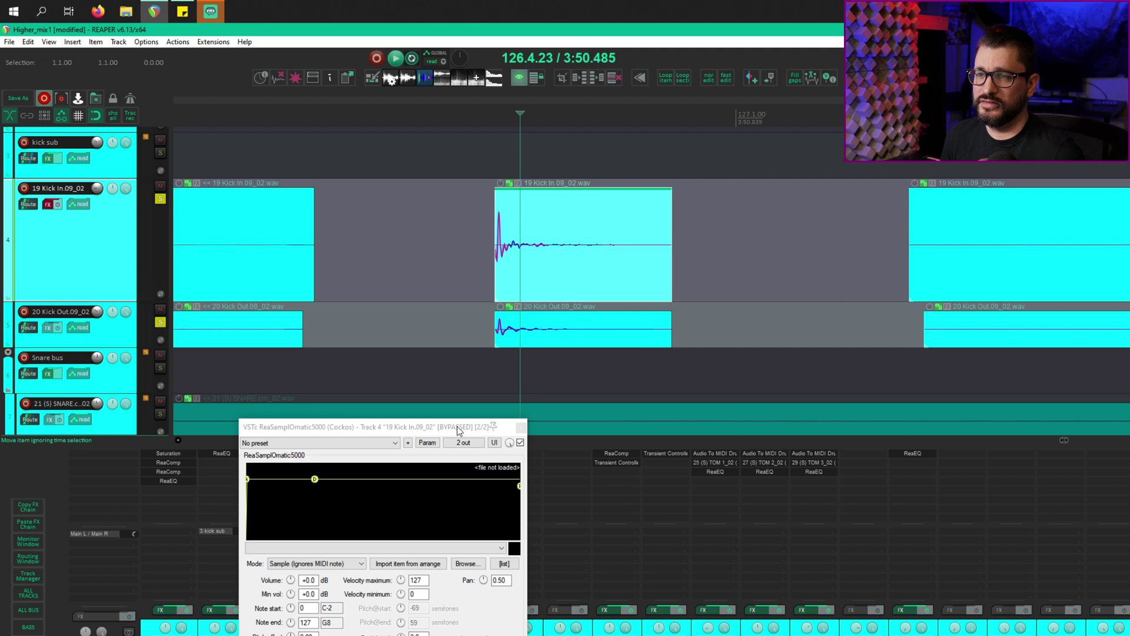
# - Load the isolated Kick In hit into ReaSamplOmatic5000 using Import item from arrange
pyautogui.moveTo(428, 429); pyautogui.dragTo(371, 170)
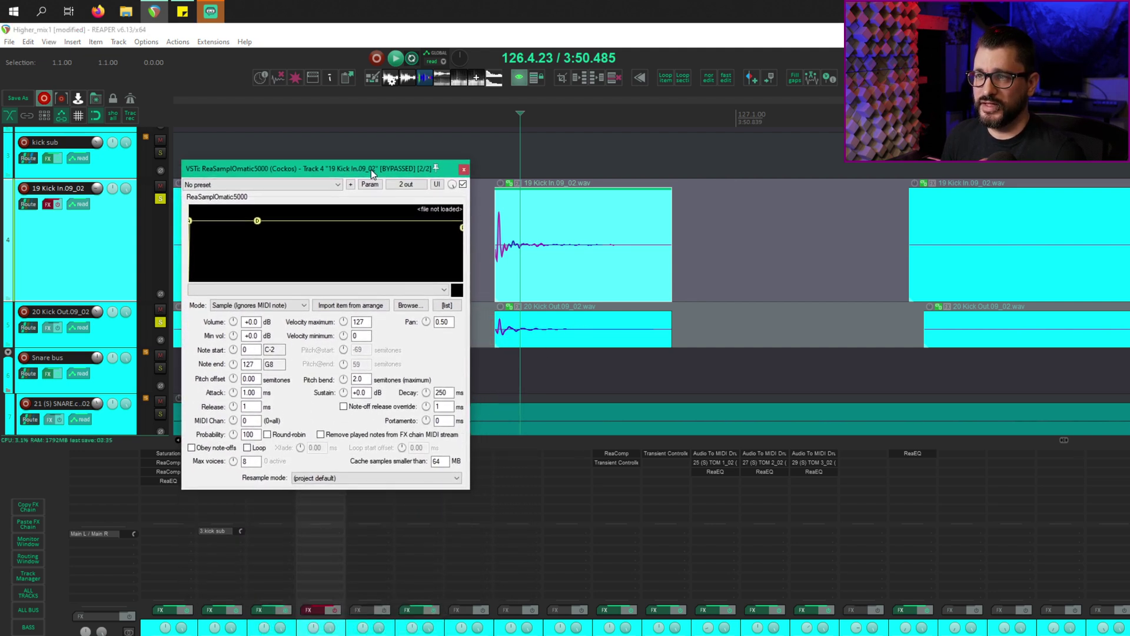
pyautogui.click(333, 306)
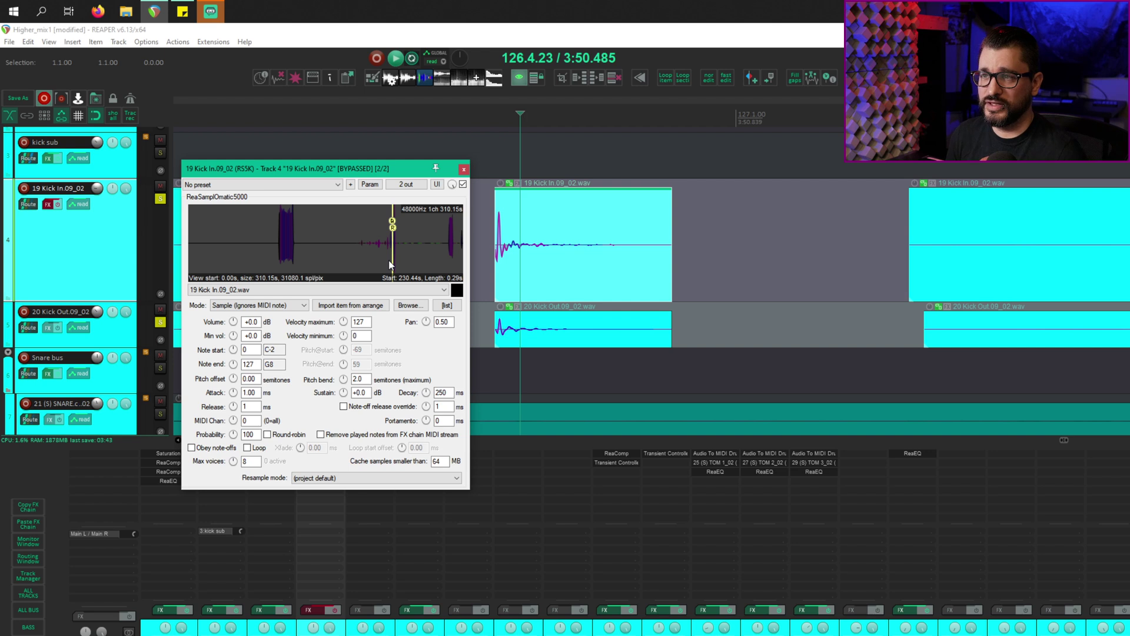
pyautogui.scroll(10, 380, 242)
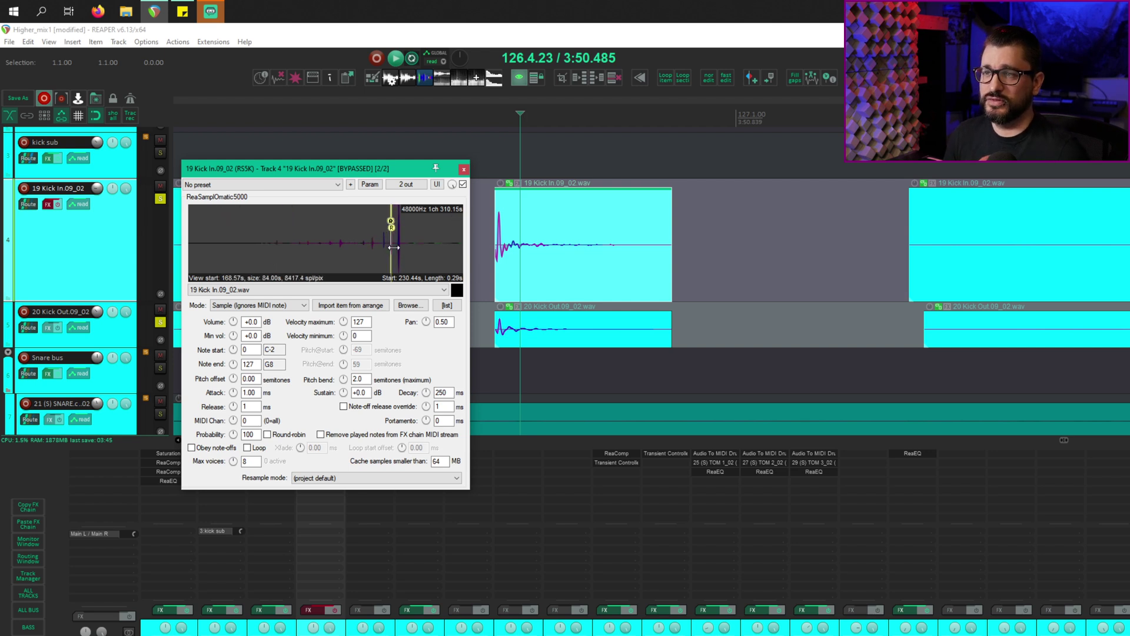
pyautogui.scroll(10, 394, 248)
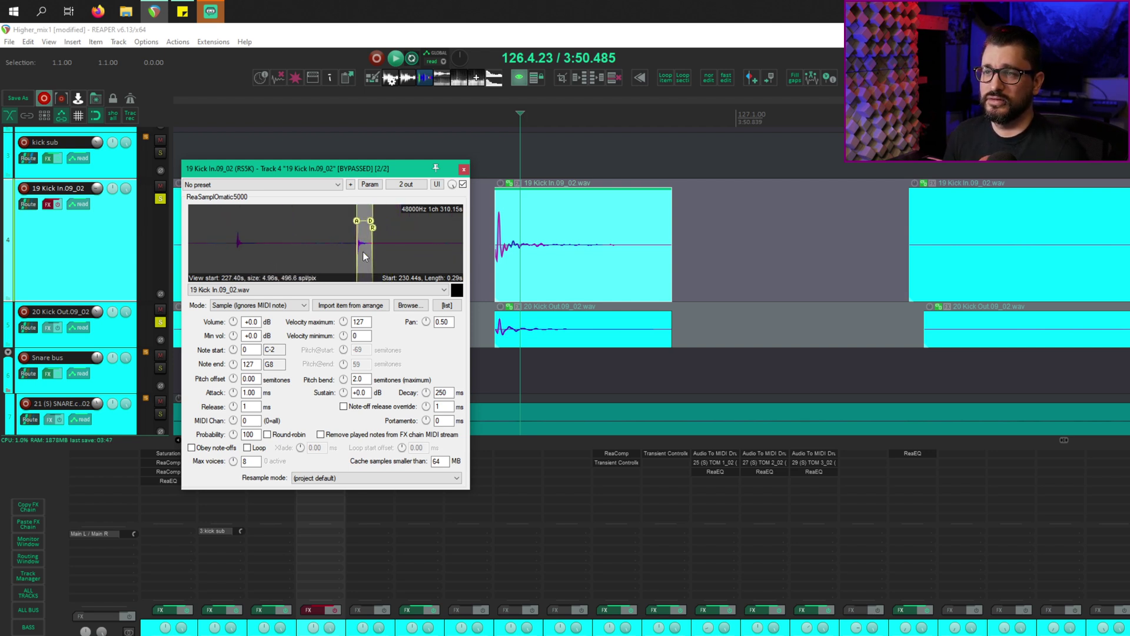
pyautogui.scroll(4, 363, 252)
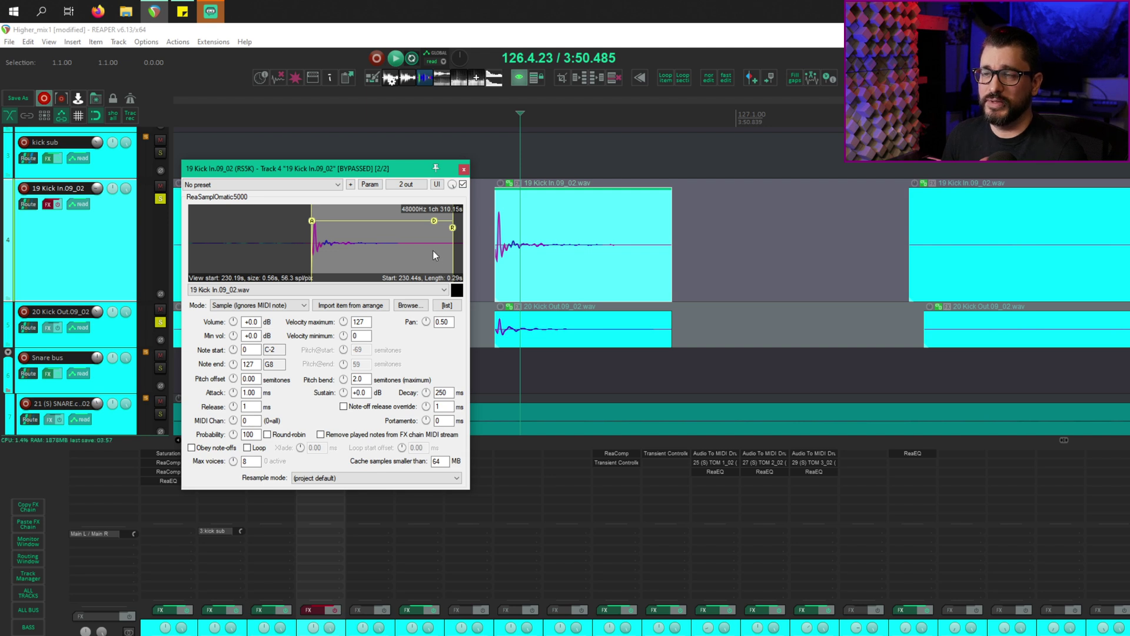
# - Shorten the sample's end point and reset the attack to 0.00 ms
pyautogui.moveTo(453, 258)
pyautogui.mouseDown()
pyautogui.moveTo(396, 259)
pyautogui.moveTo(453, 262)
pyautogui.mouseUp()
pyautogui.scroll(2, 314, 258)
pyautogui.scroll(5, 296, 248)
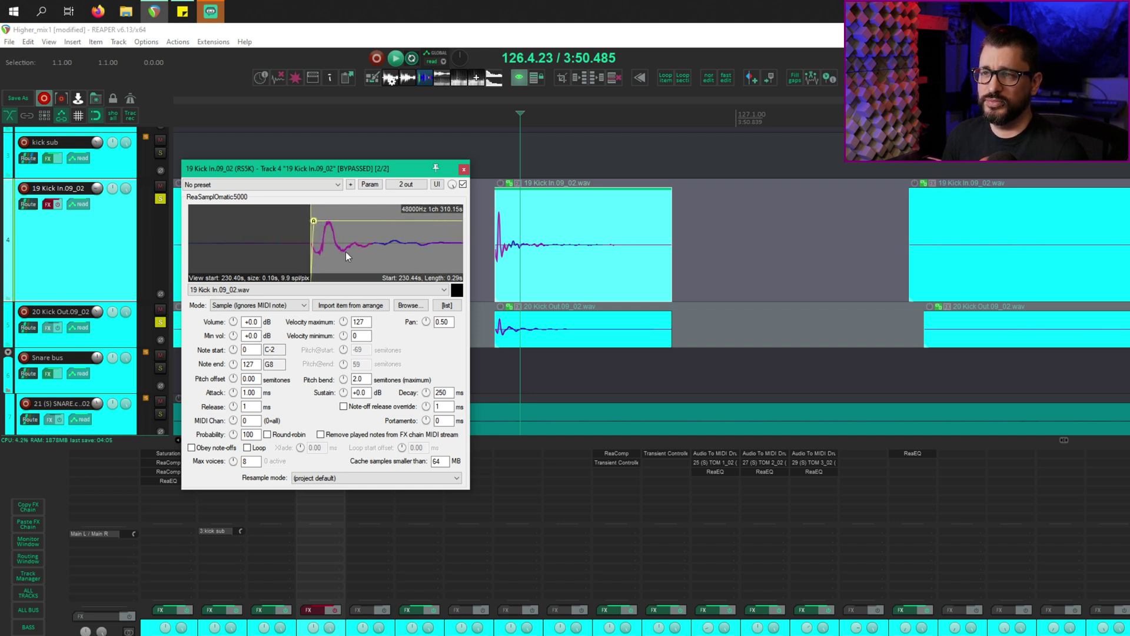
pyautogui.scroll(-2, 302, 247)
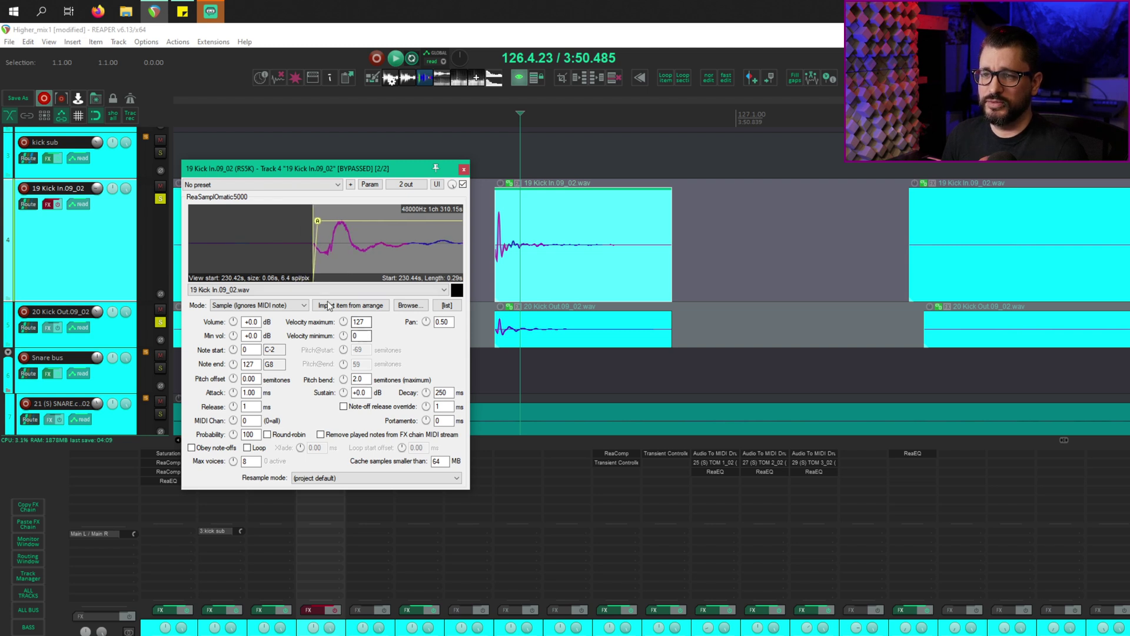
pyautogui.doubleClick(234, 394)
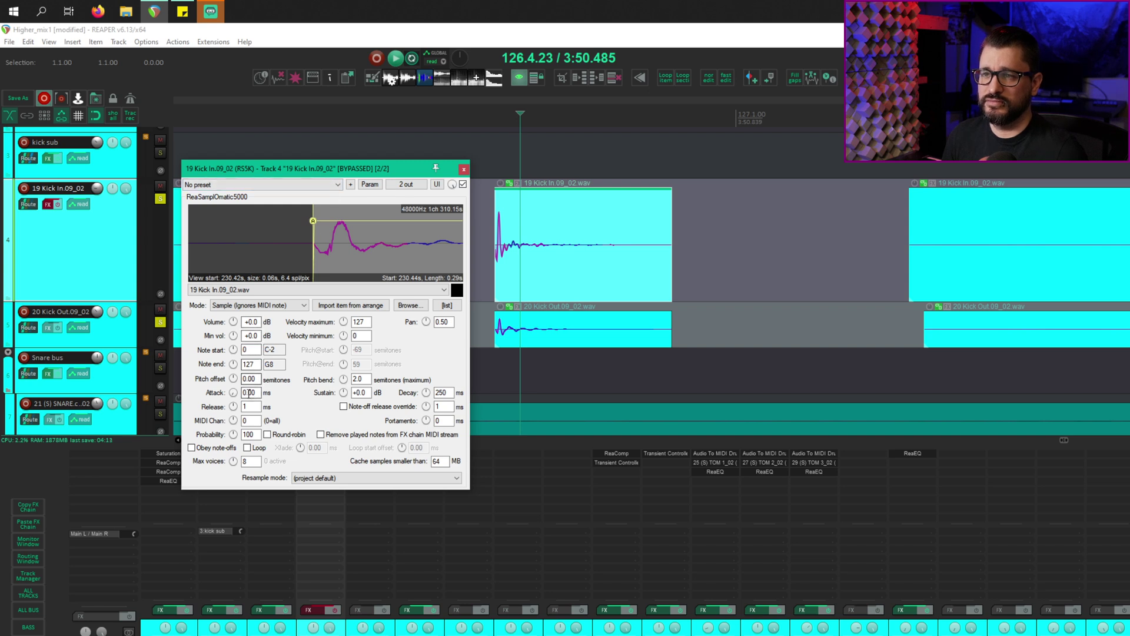
pyautogui.scroll(-5, 365, 257)
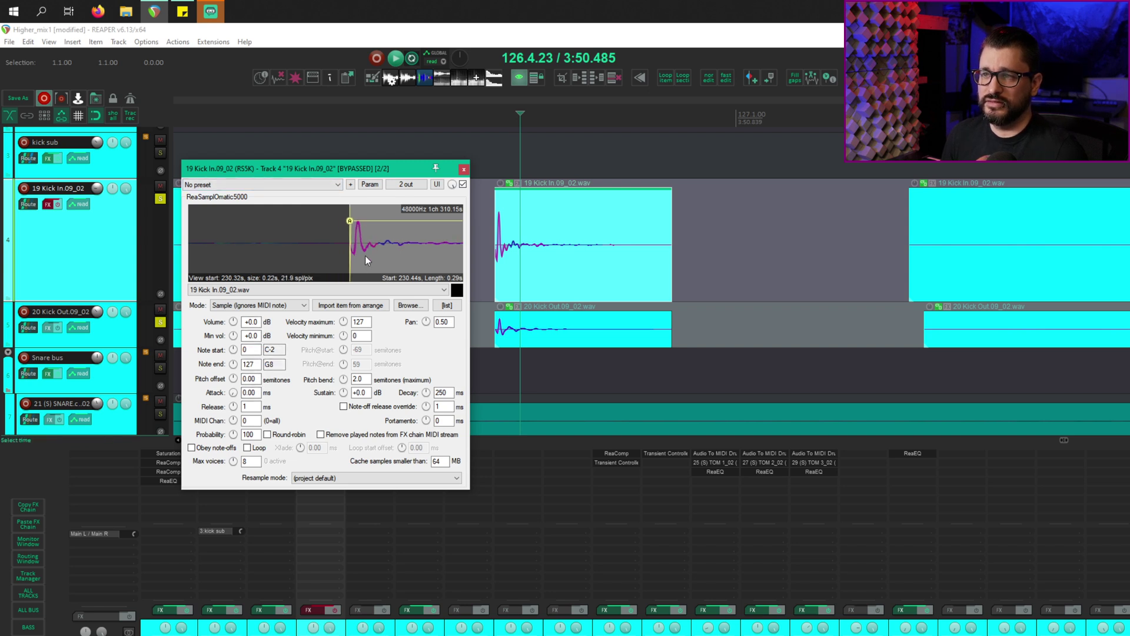
pyautogui.scroll(-2, 365, 256)
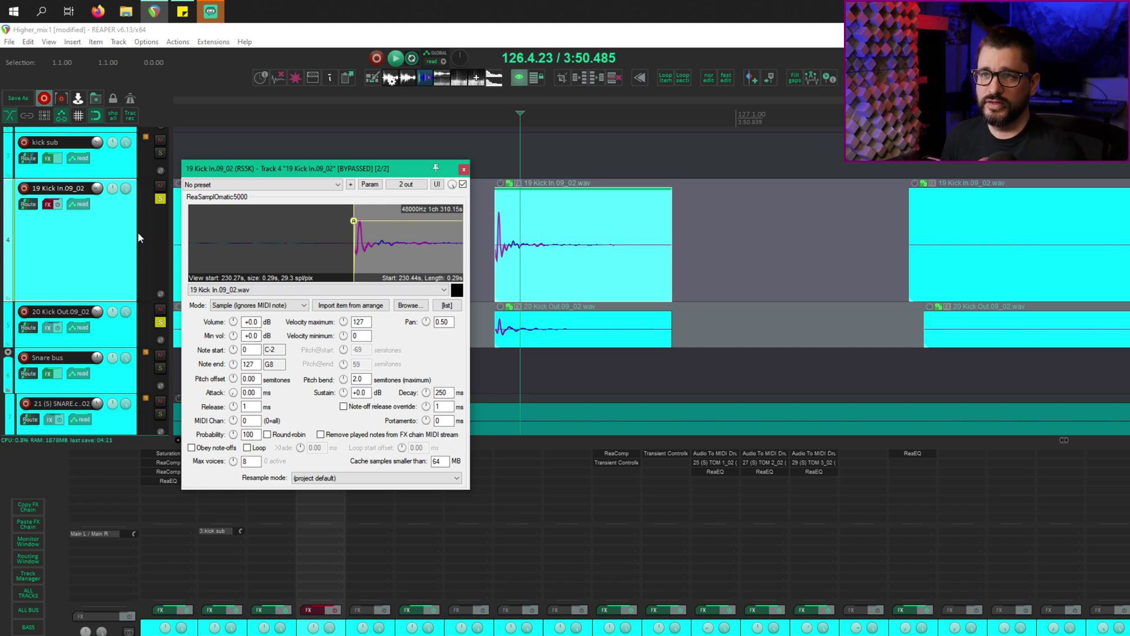
pyautogui.moveTo(231, 169); pyautogui.dragTo(451, 270)
# - Mute Kick Out, set the play position near bar 70, and un-bypass the Kick In sampler
pyautogui.scroll(-6, 262, 260)
pyautogui.scroll(-4, 263, 261)
pyautogui.click(161, 309)
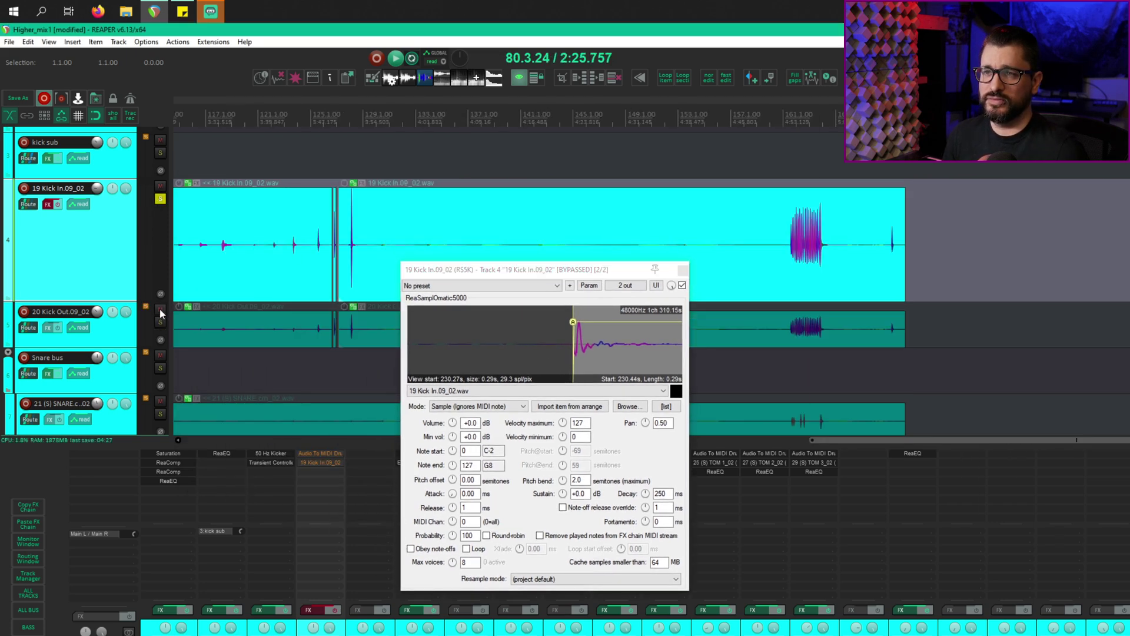
pyautogui.scroll(6, 200, 300)
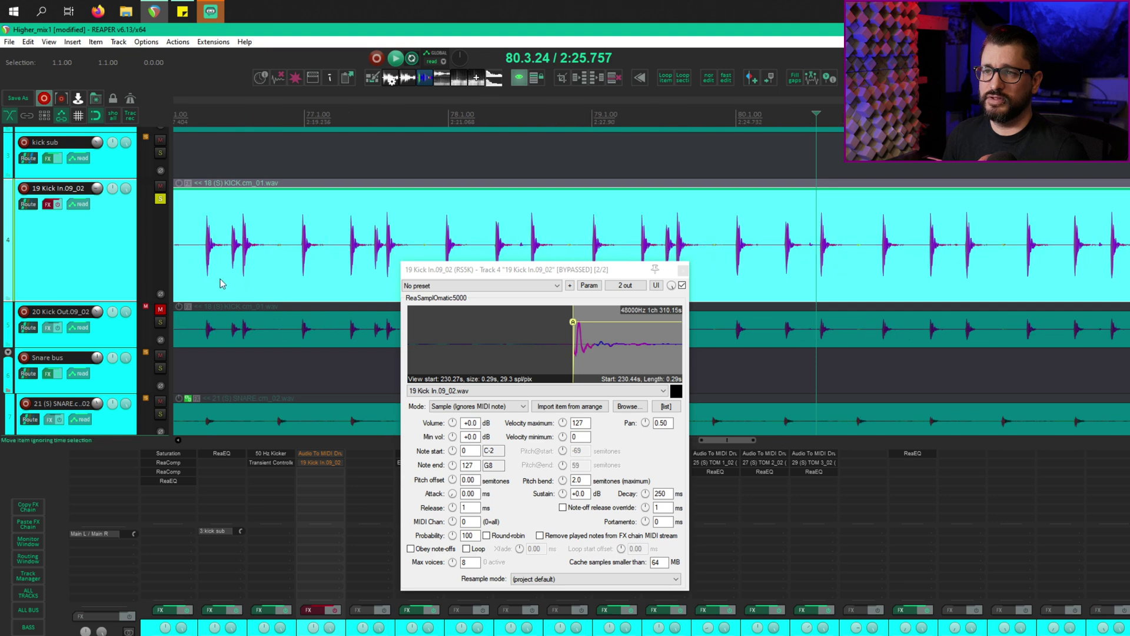
pyautogui.click(250, 276)
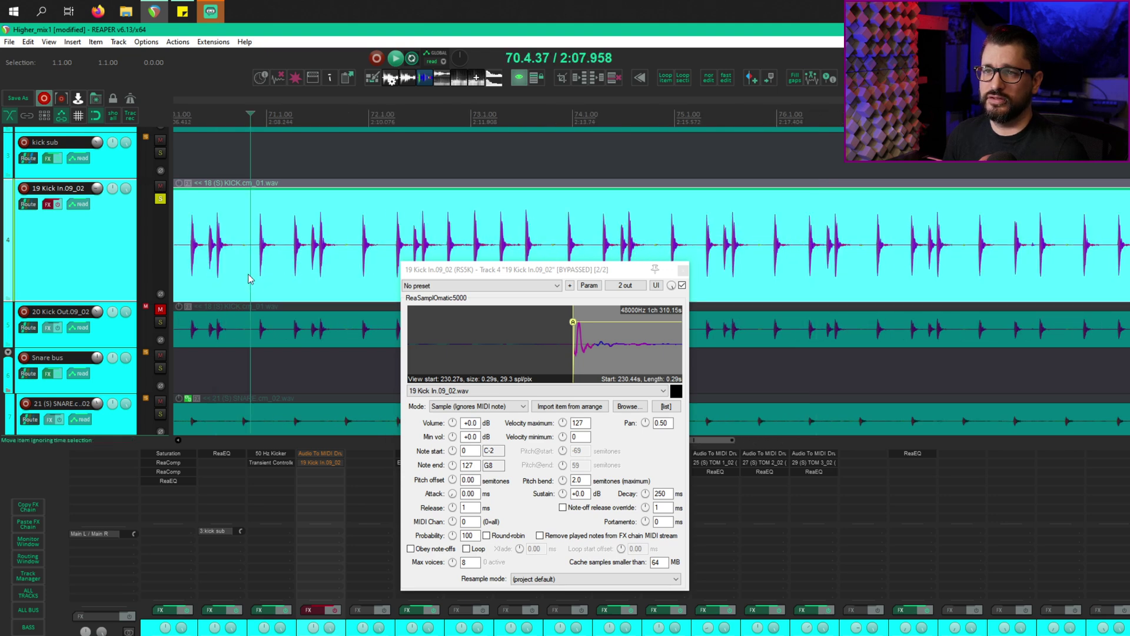
pyautogui.click(57, 205)
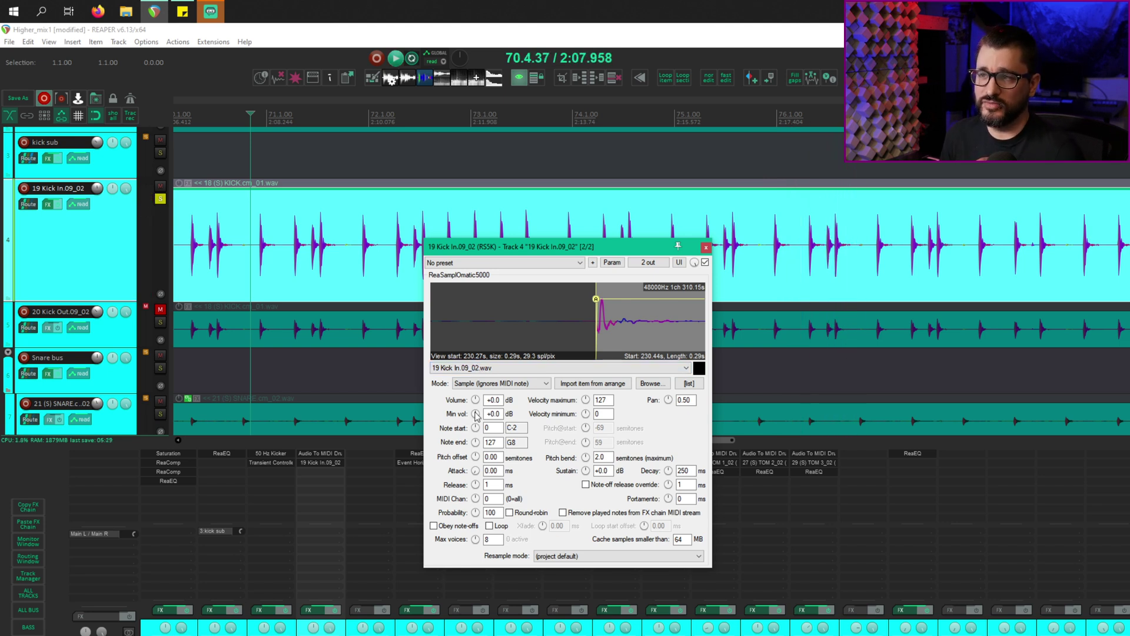
# - Set the sampler's minimum volume to -15.0 dB, audition the kick, and close the window
pyautogui.moveTo(477, 416); pyautogui.dragTo(477, 429)
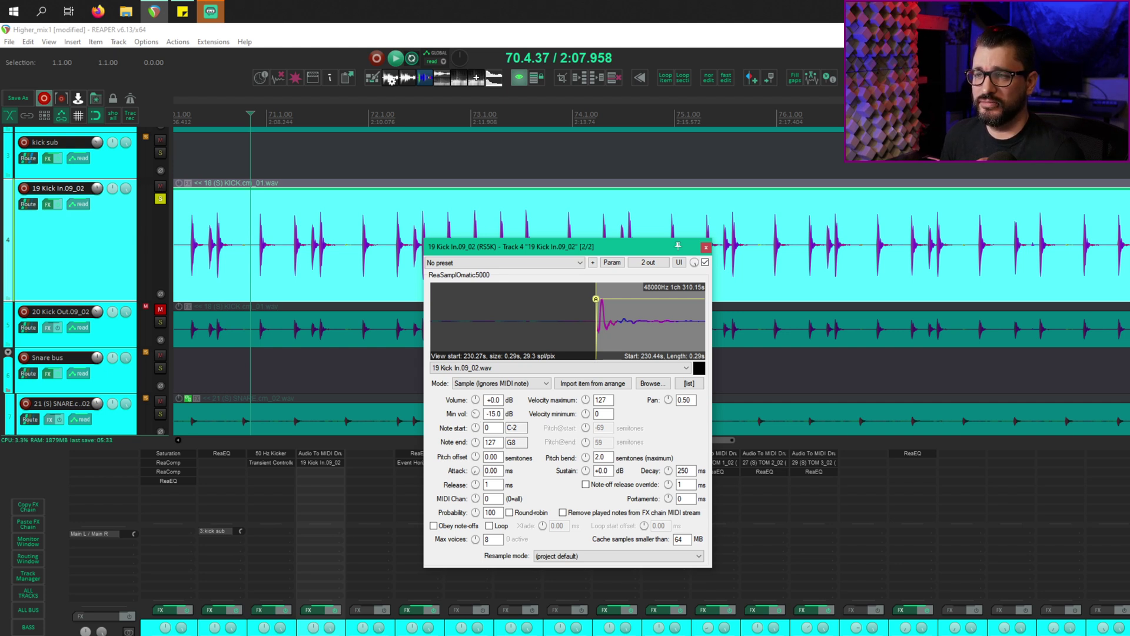
pyautogui.press('space')
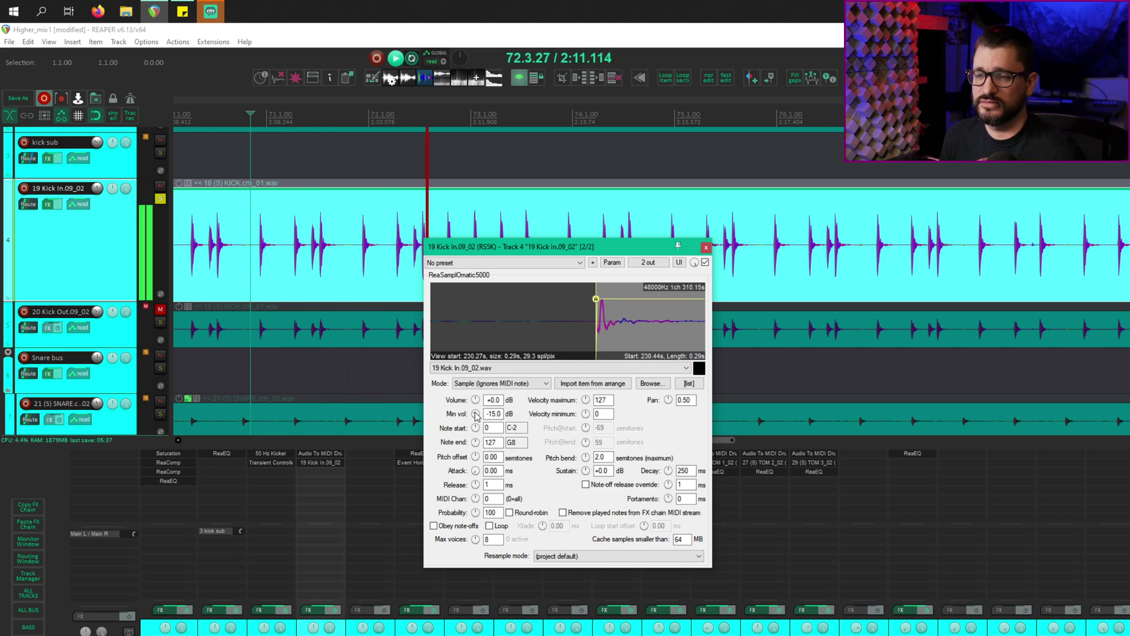
pyautogui.press('space')
pyautogui.scroll(-2, 589, 321)
pyautogui.moveTo(589, 246); pyautogui.dragTo(720, 378)
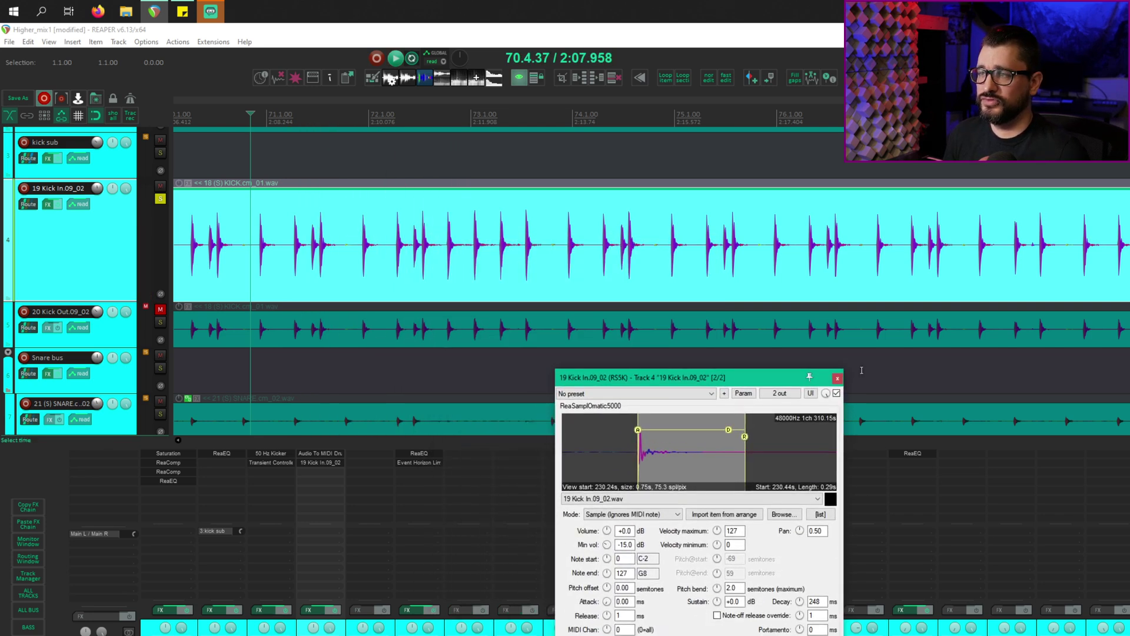
pyautogui.click(837, 378)
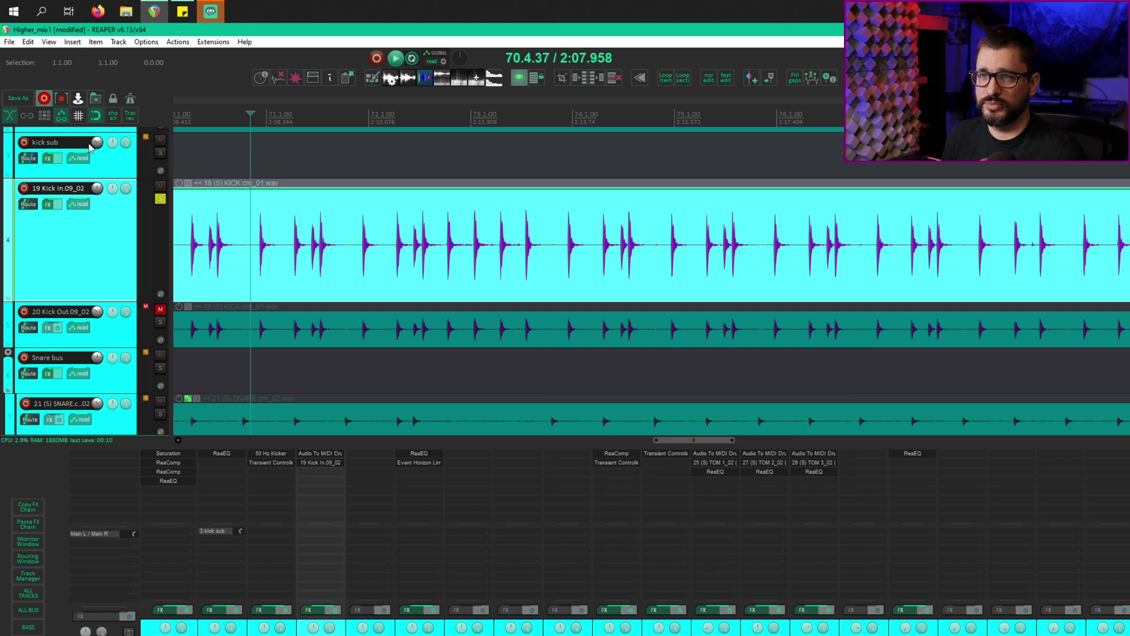
# - Unsolo Kick In, unmute Kick Out, and copy the Audio To MIDI and RS5K effects onto Kick Out
pyautogui.click(161, 198)
pyautogui.click(160, 309)
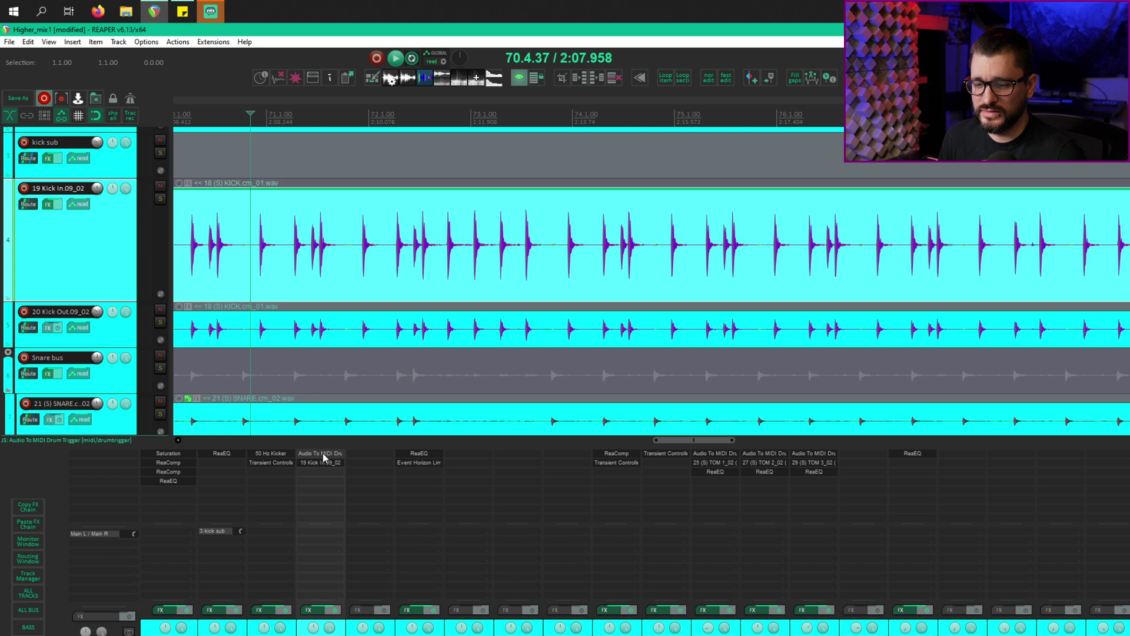
pyautogui.moveTo(359, 454); pyautogui.dragTo(357, 461)
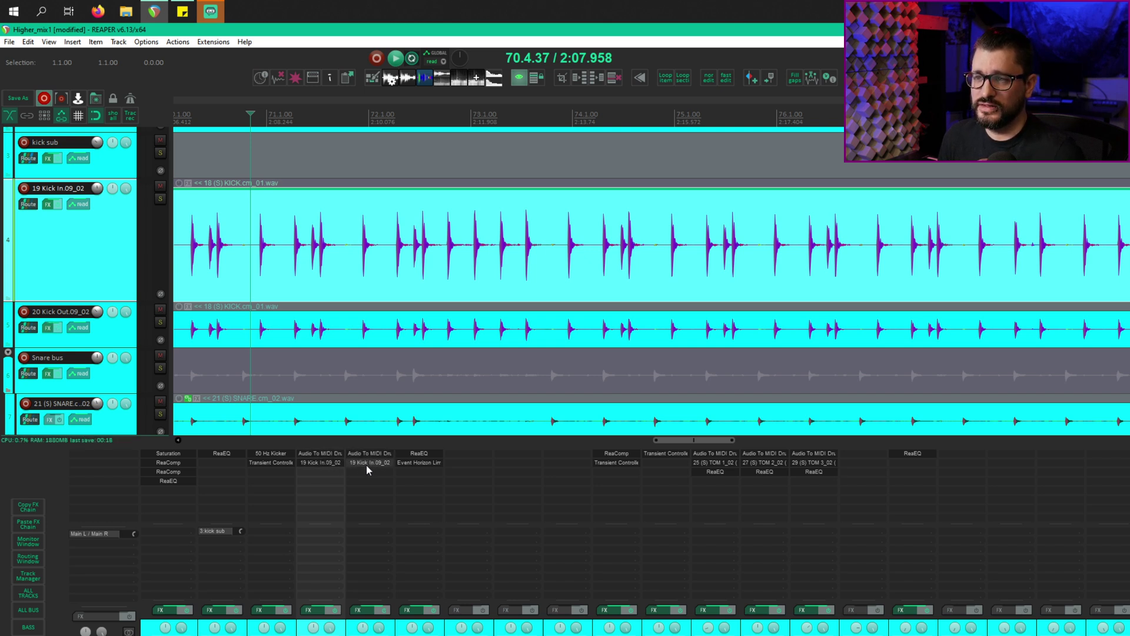
pyautogui.click(369, 464)
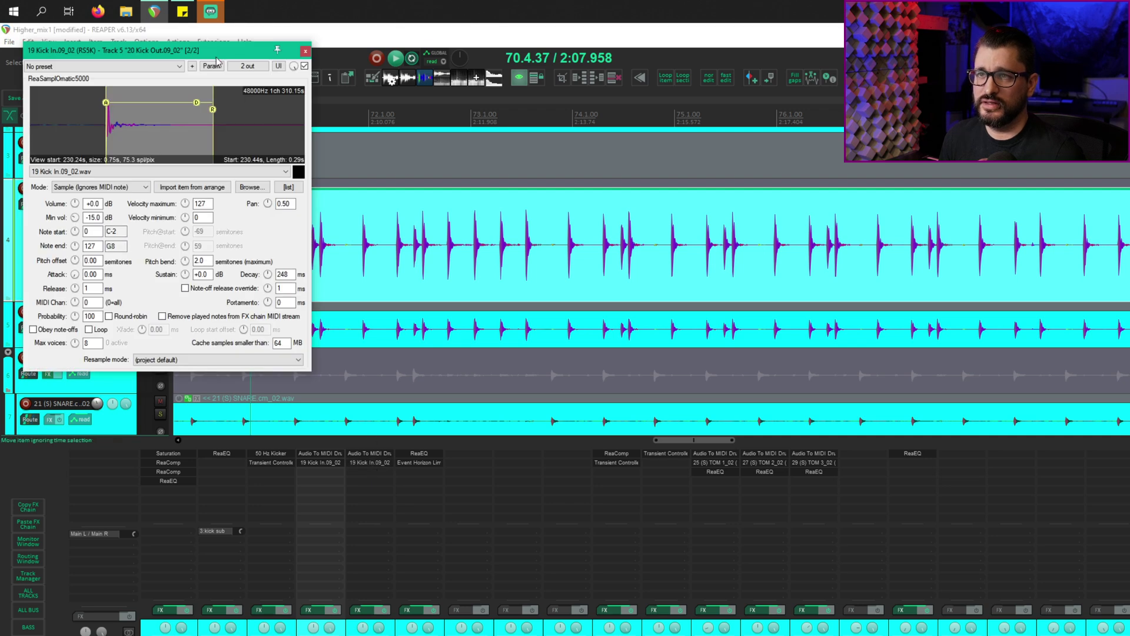
pyautogui.moveTo(217, 50); pyautogui.dragTo(413, 373)
# - Load the short 20 Kick Out.09_02.wav item near bar 126 into the Kick Out sampler
pyautogui.hscroll(10, 626, 331)
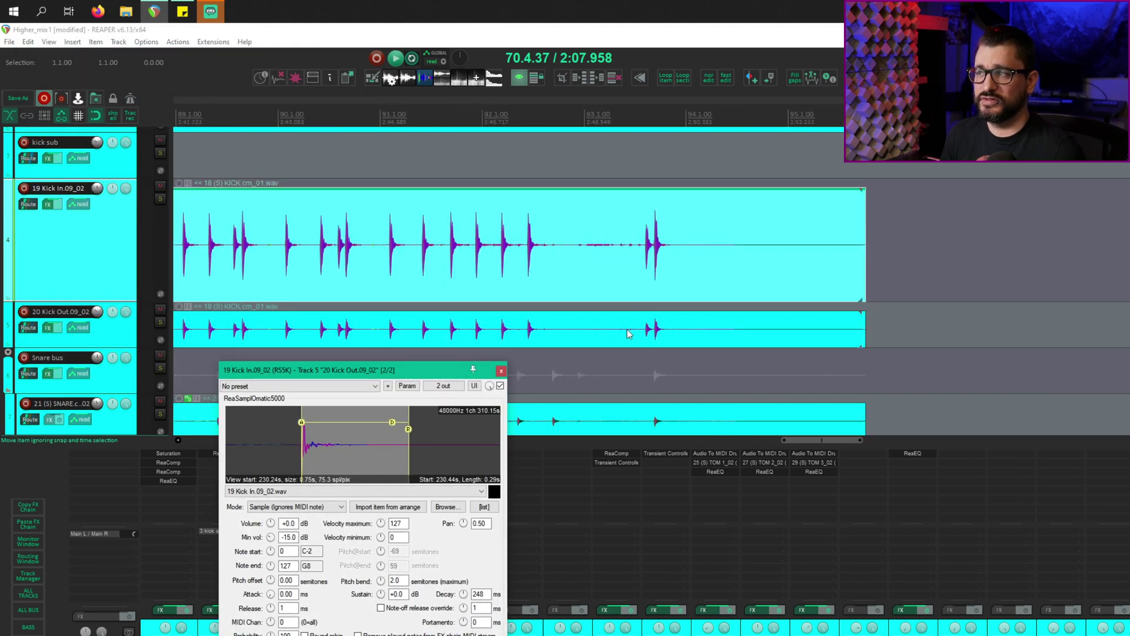
pyautogui.scroll(-10, 624, 334)
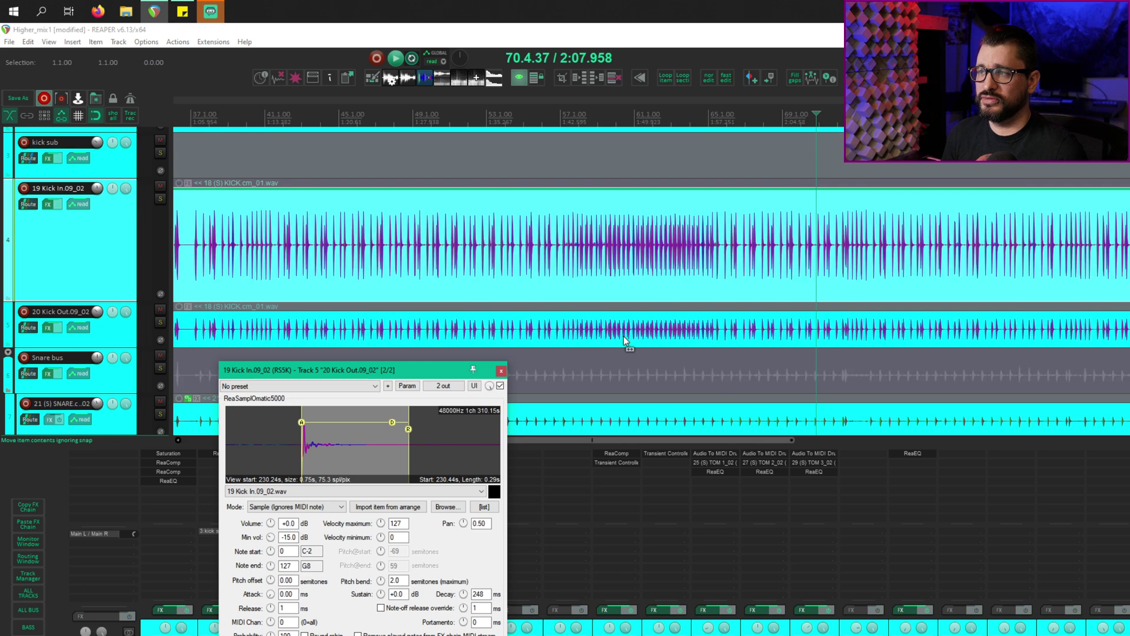
pyautogui.click(770, 344)
pyautogui.scroll(10, 769, 344)
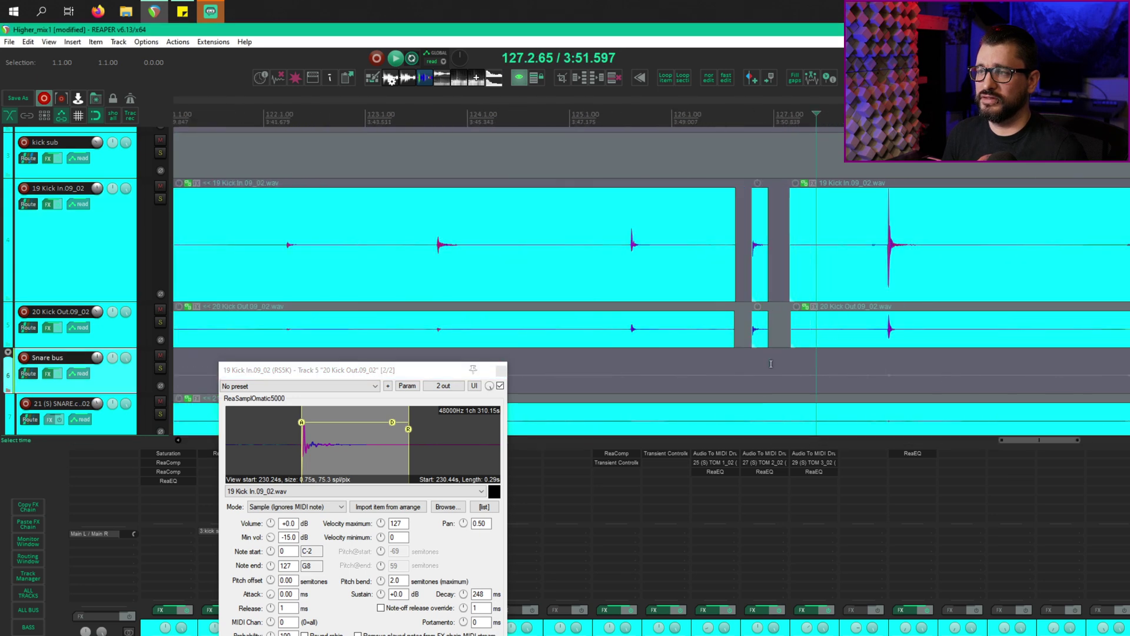
pyautogui.click(591, 337)
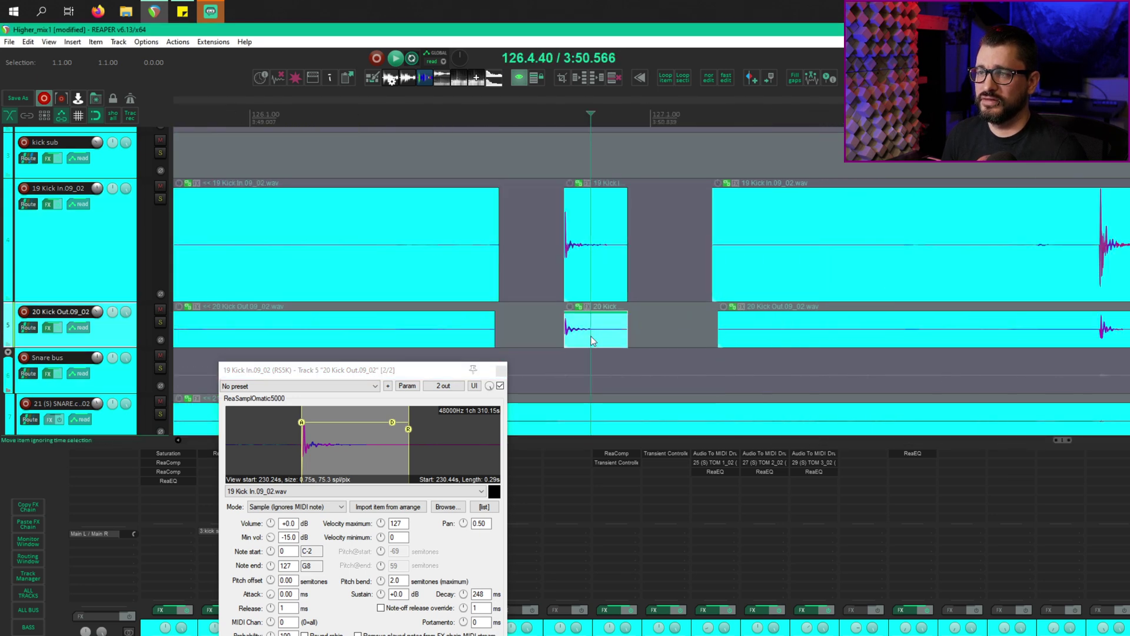
pyautogui.click(388, 506)
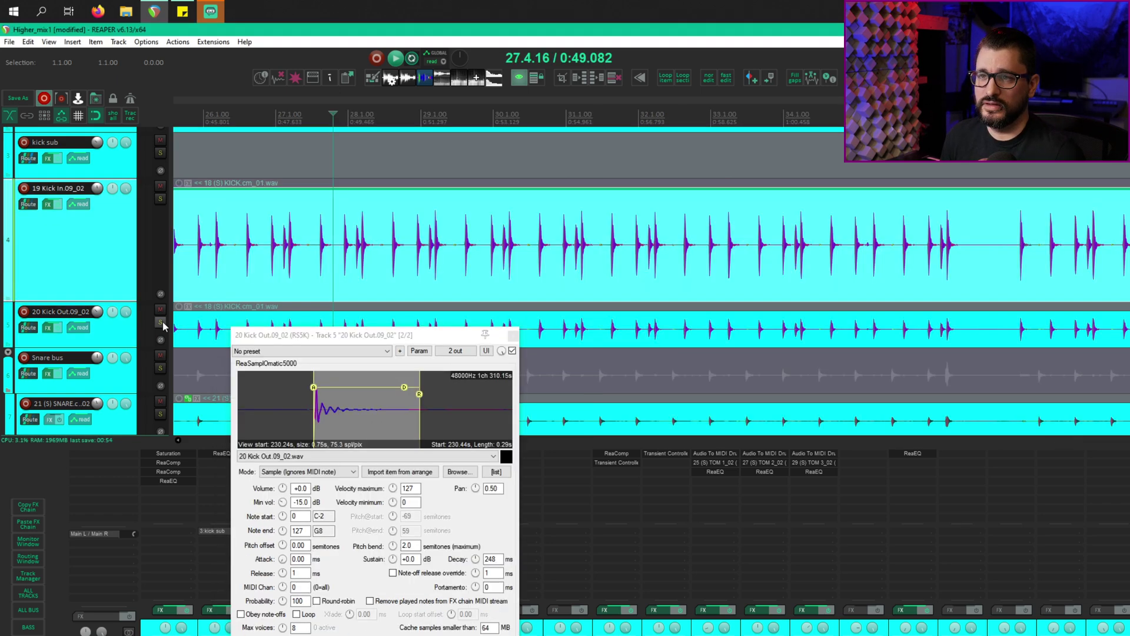
# - Play back the drum mix to hear the triggered Kick Out sample, then close the RS5K window
pyautogui.press('space')
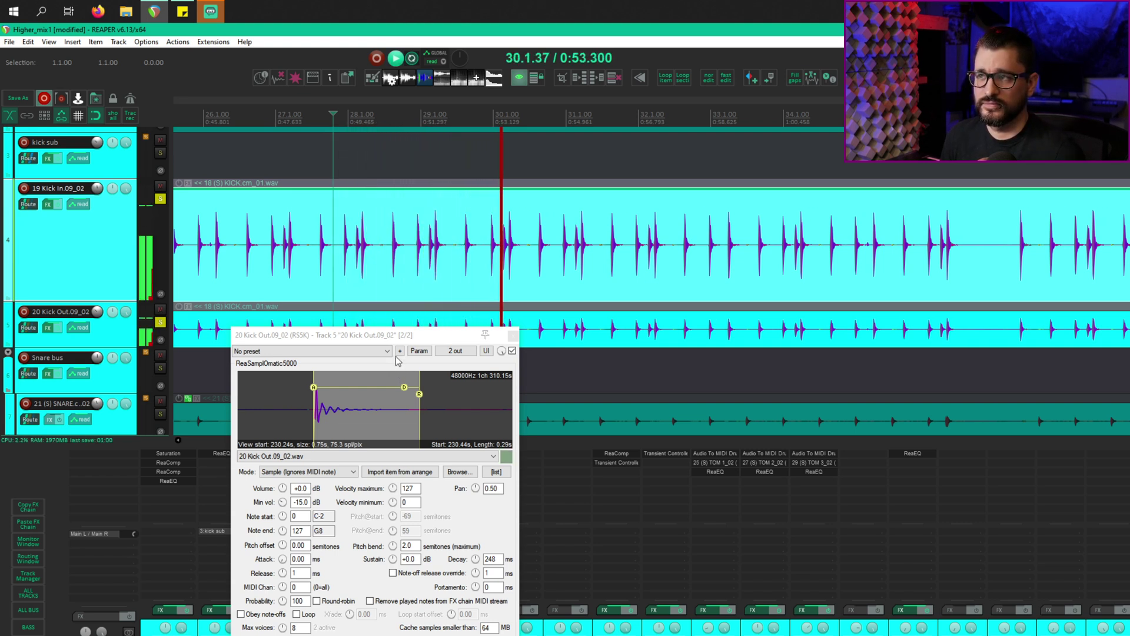
pyautogui.scroll(-5, 399, 289)
pyautogui.scroll(-4, 400, 288)
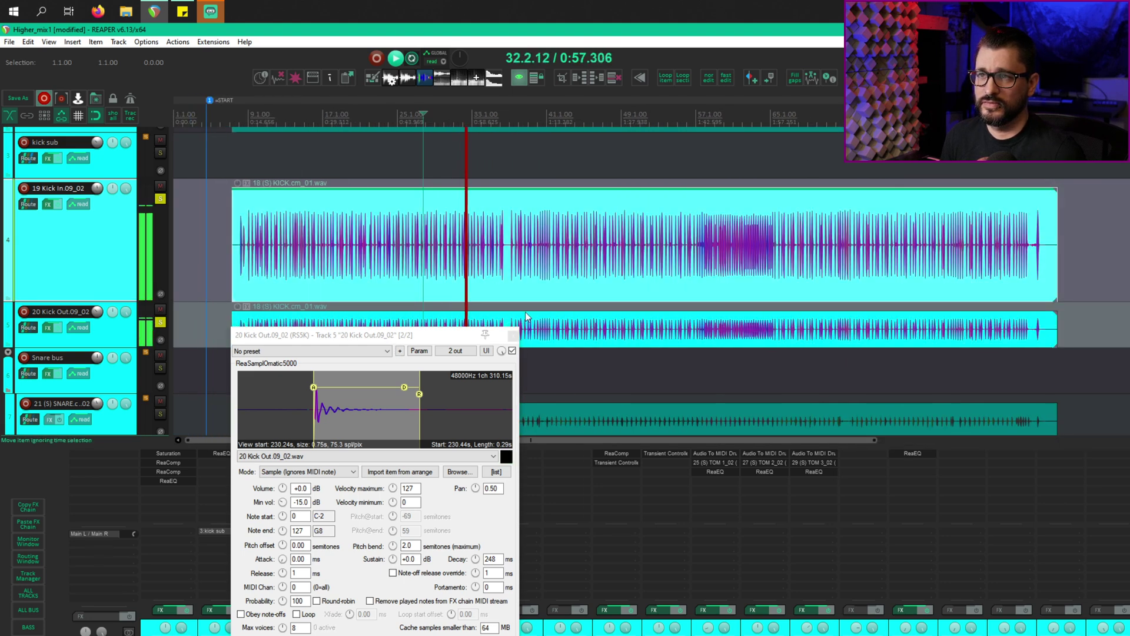
pyautogui.press('space')
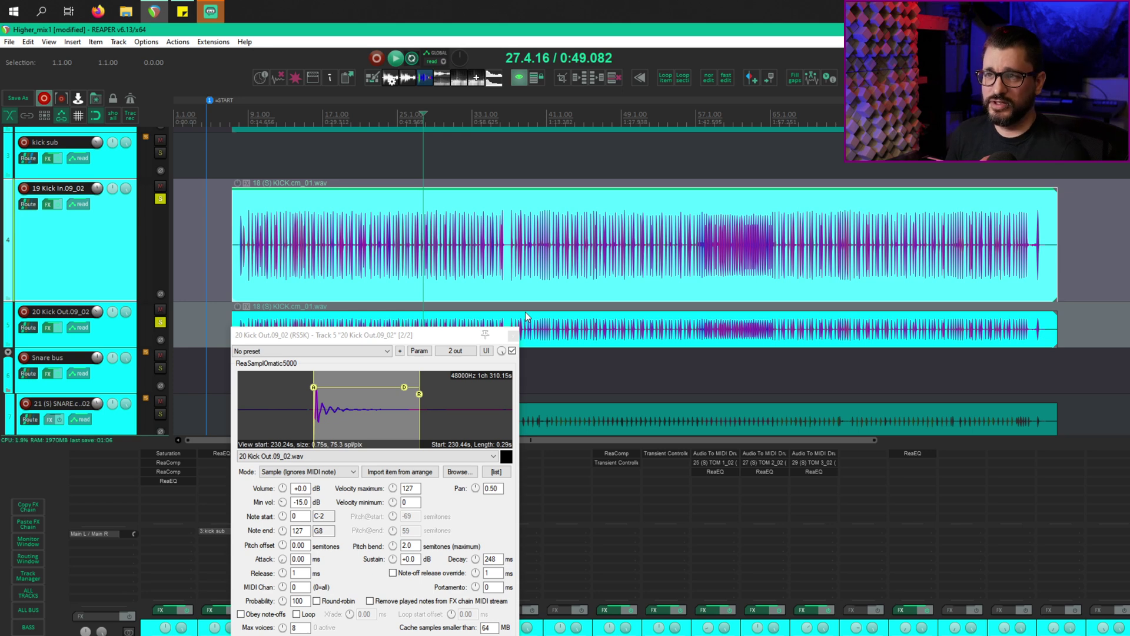
pyautogui.scroll(-3, 554, 304)
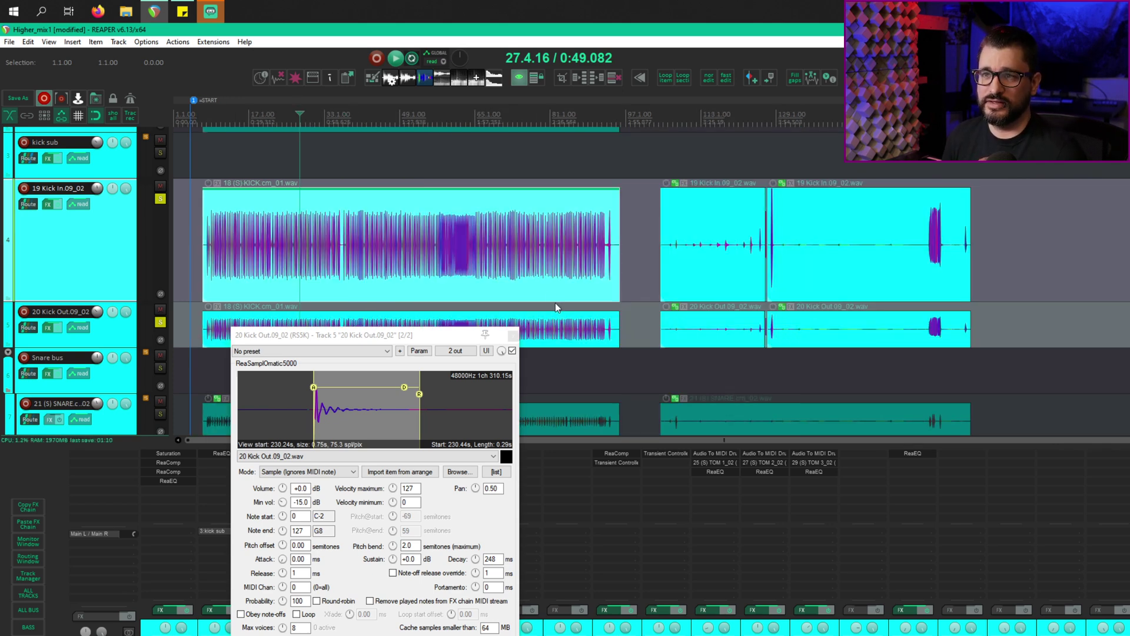
pyautogui.scroll(3, 156, 200)
pyautogui.scroll(-3, 256, 272)
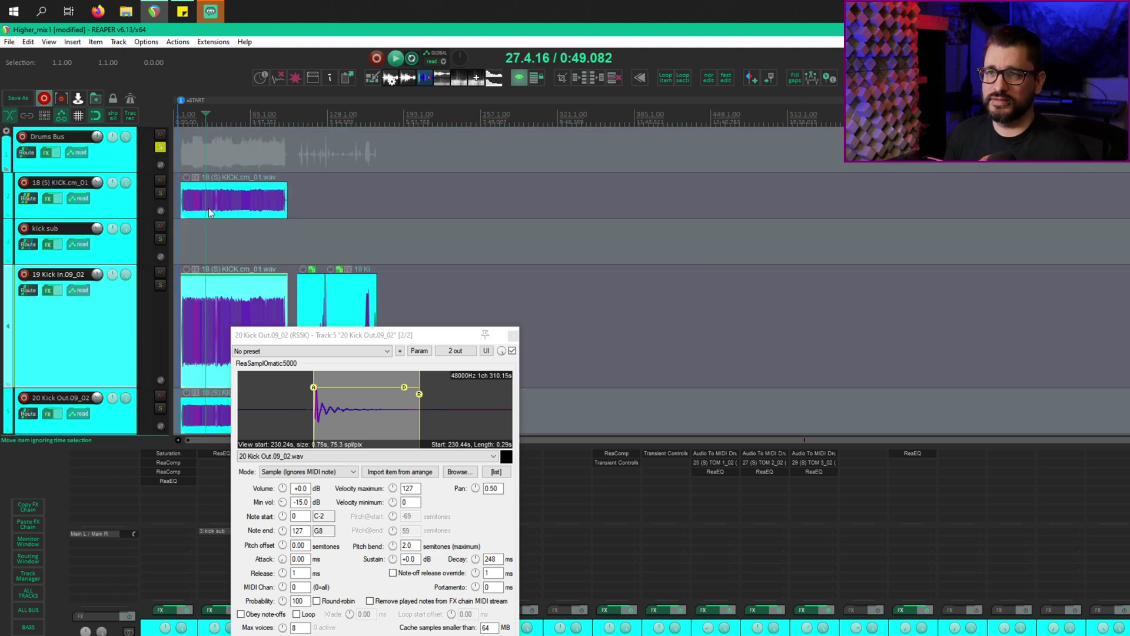
pyautogui.scroll(6, 209, 207)
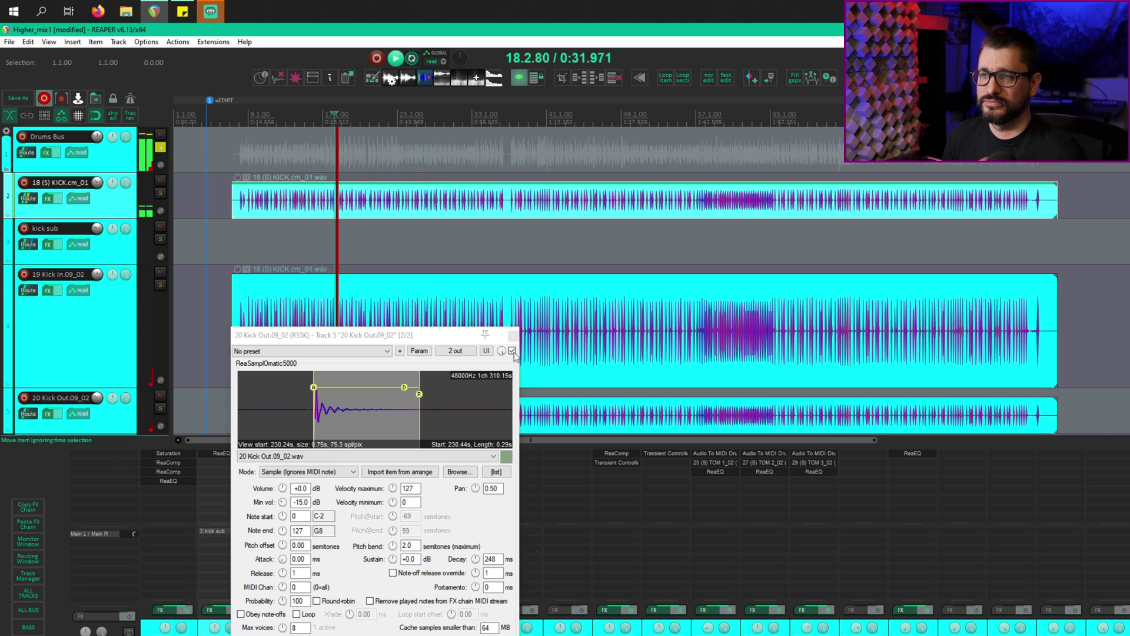
pyautogui.click(513, 335)
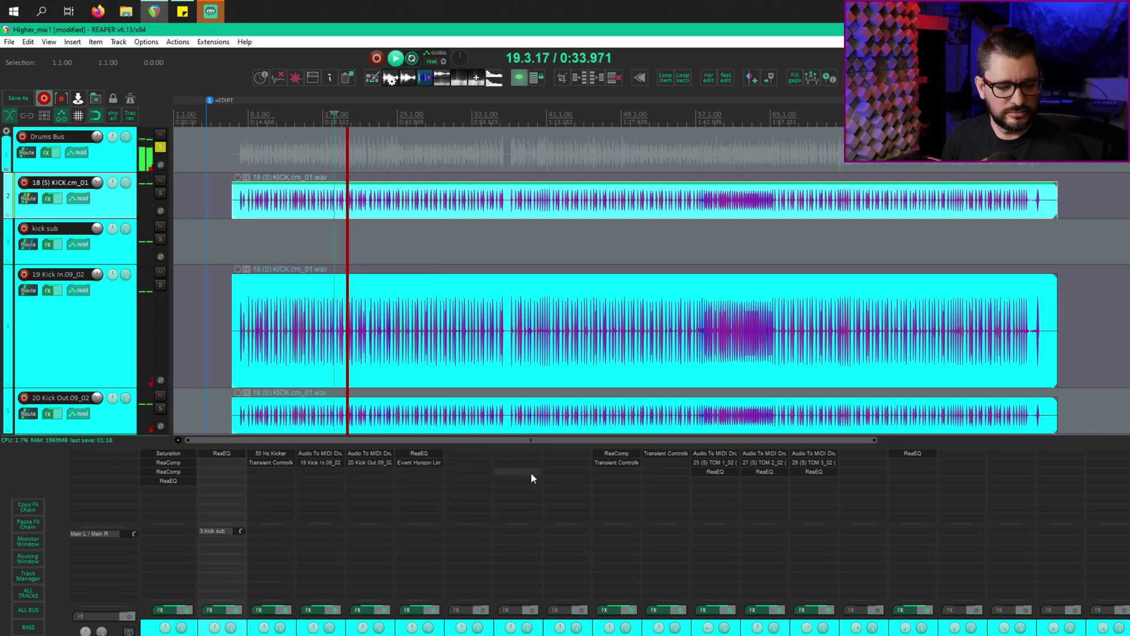
pyautogui.click(321, 559)
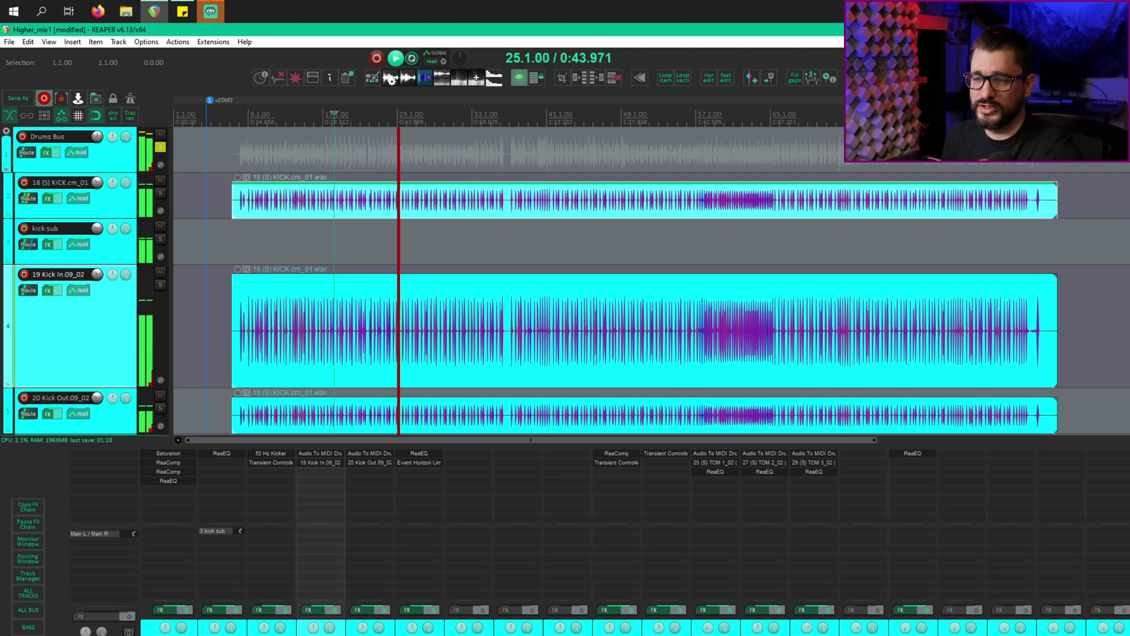
pyautogui.press('F5')
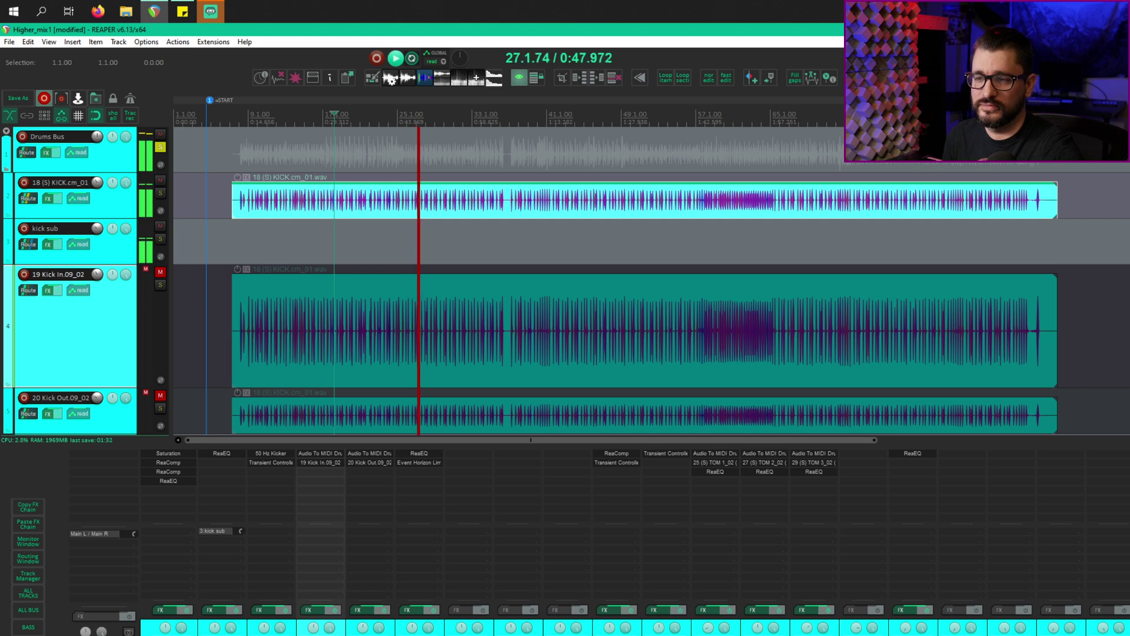
pyautogui.press('F5')
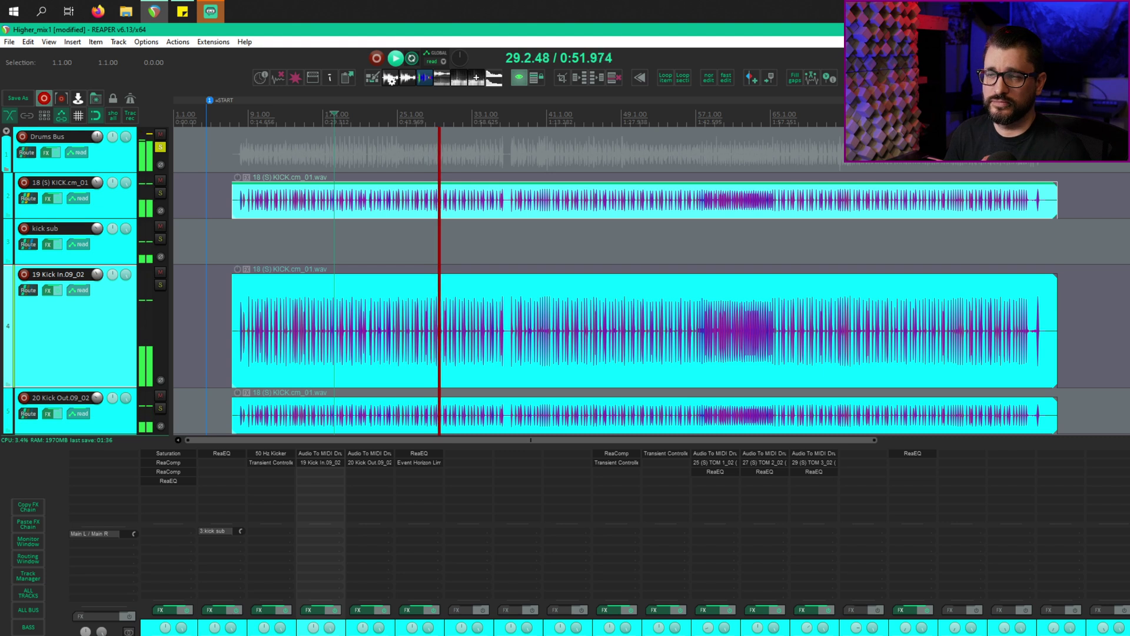
pyautogui.press('space')
pyautogui.press('space')
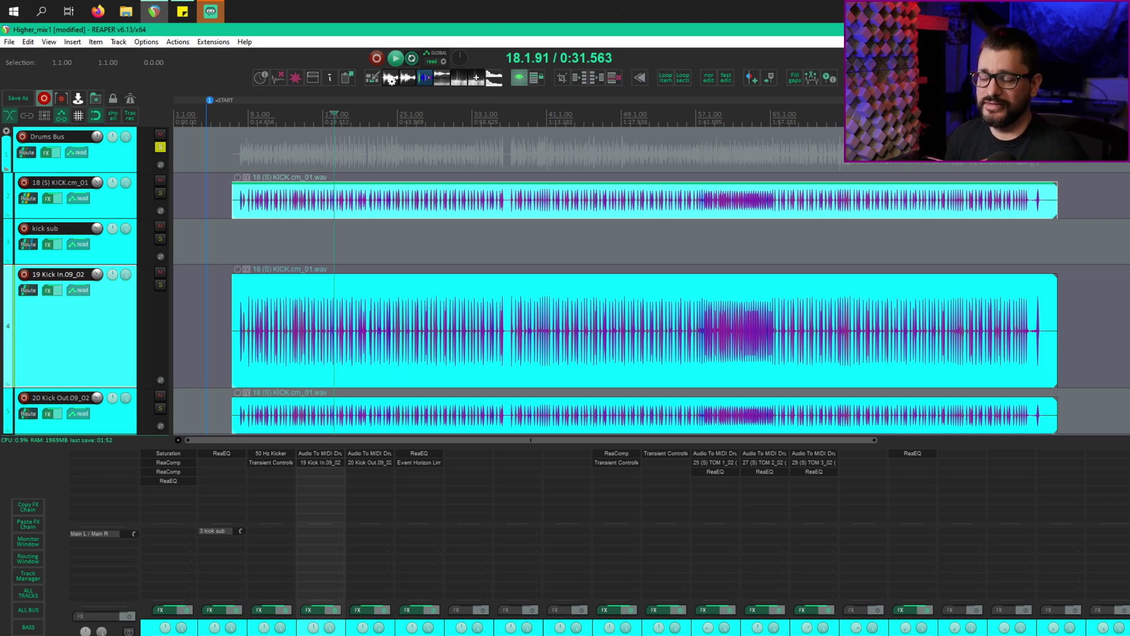
pyautogui.scroll(-3, 481, 306)
pyautogui.scroll(2, 482, 306)
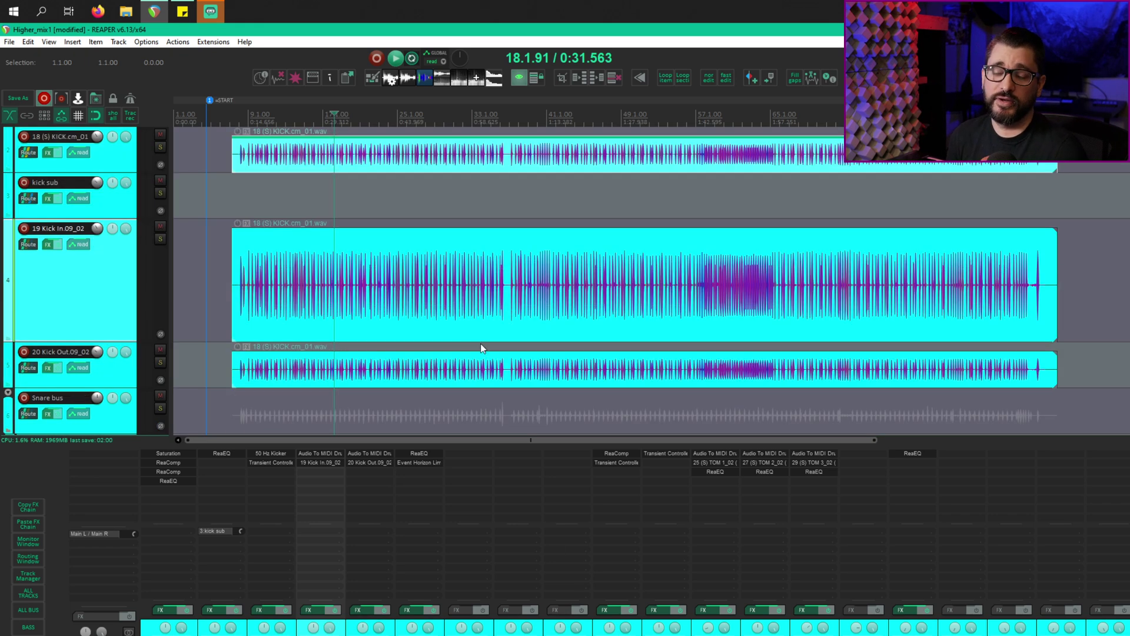